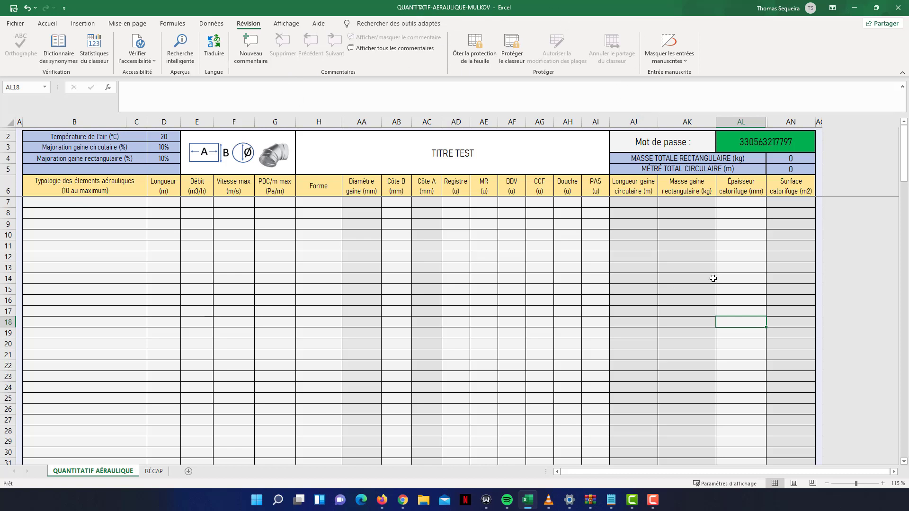
- Examine the sheet's password cell, mass and length totals, air temperature setting, and the pressure-drop, duct and insulation column headers
{"action": "left_click", "coordinate": [779, 148]}
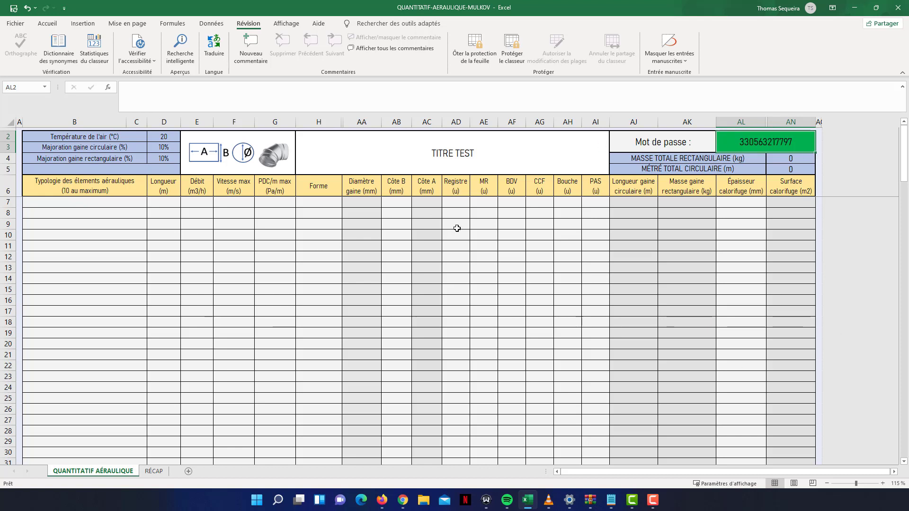
{"action": "left_click_drag", "start_coordinate": [683, 157], "coordinate": [803, 157]}
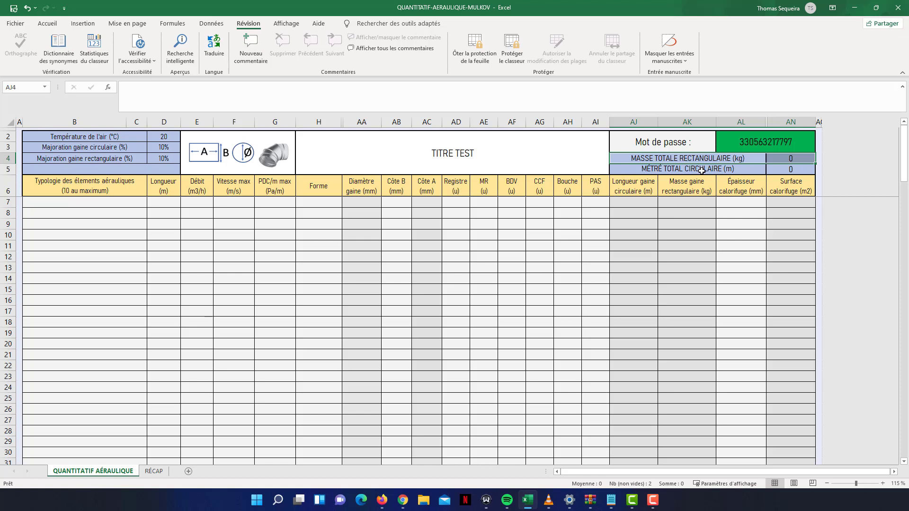
{"action": "left_click", "coordinate": [797, 167]}
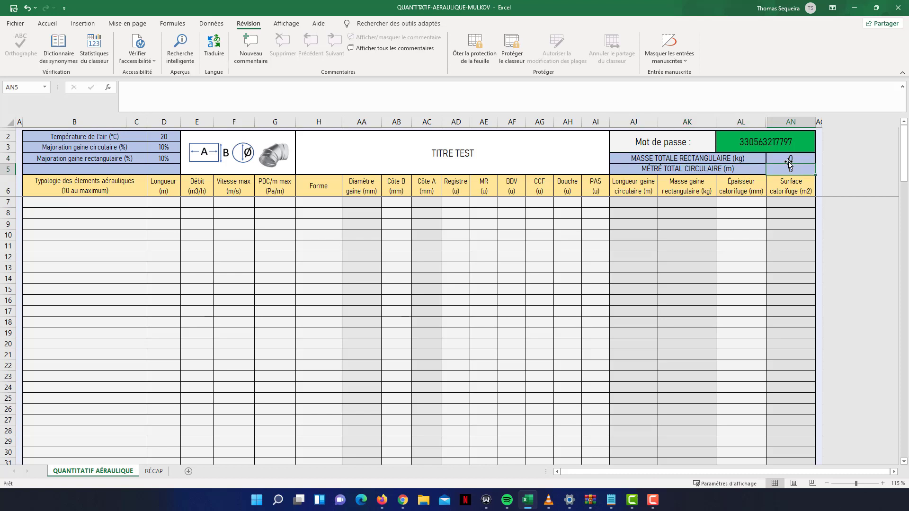
{"action": "left_click", "coordinate": [110, 135]}
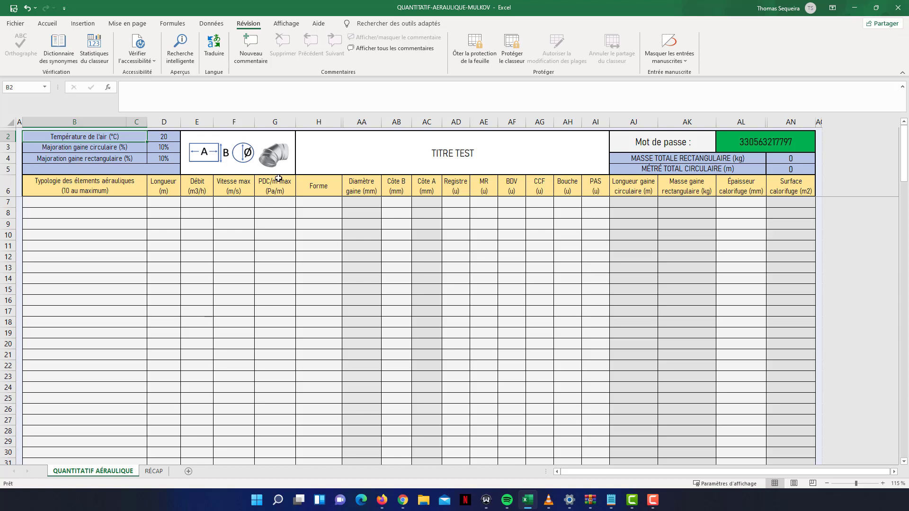
{"action": "left_click", "coordinate": [268, 189]}
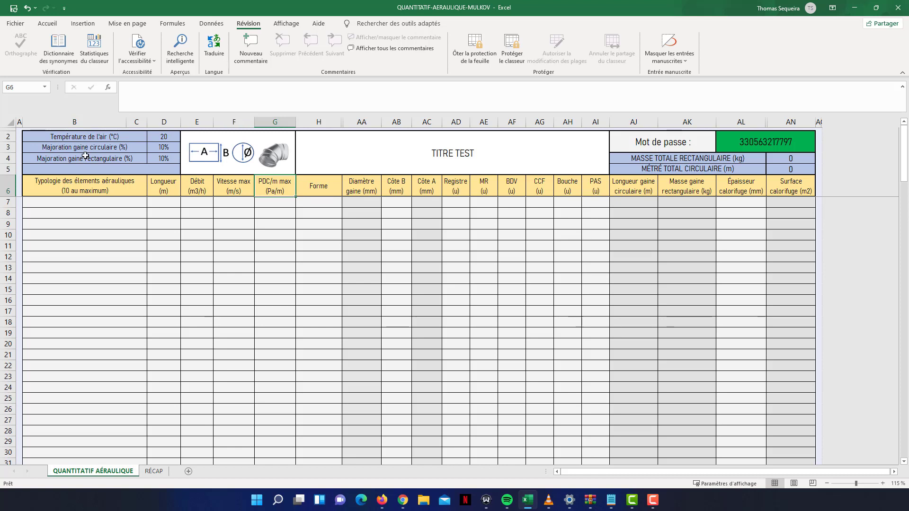
{"action": "left_click_drag", "start_coordinate": [647, 186], "coordinate": [665, 186]}
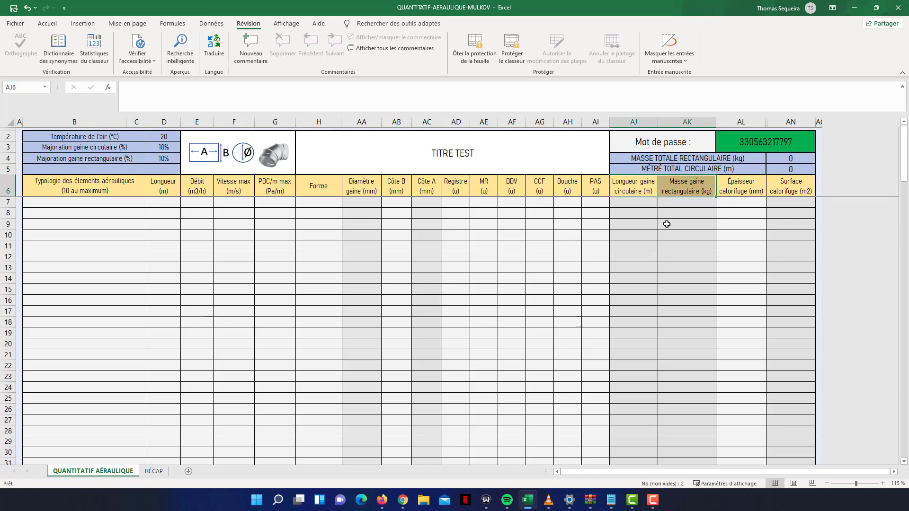
{"action": "left_click", "coordinate": [675, 245]}
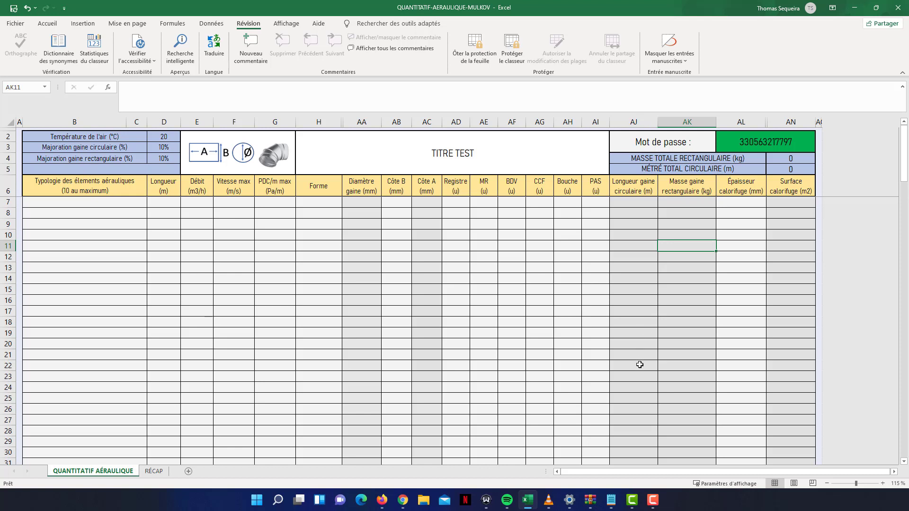
{"action": "left_click", "coordinate": [798, 185]}
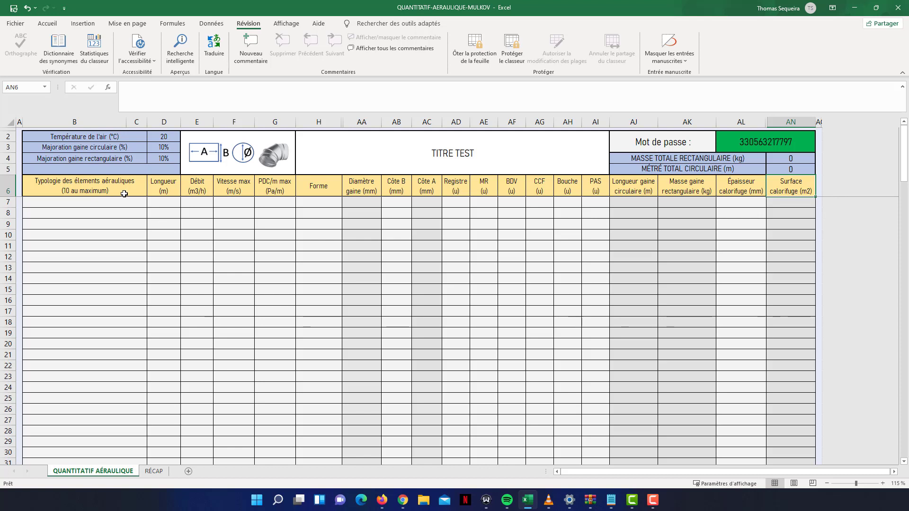
- Enter the duct element types in rows 7 to 11: AS in the first three rows and AR in the following two
{"action": "left_click", "coordinate": [102, 198]}
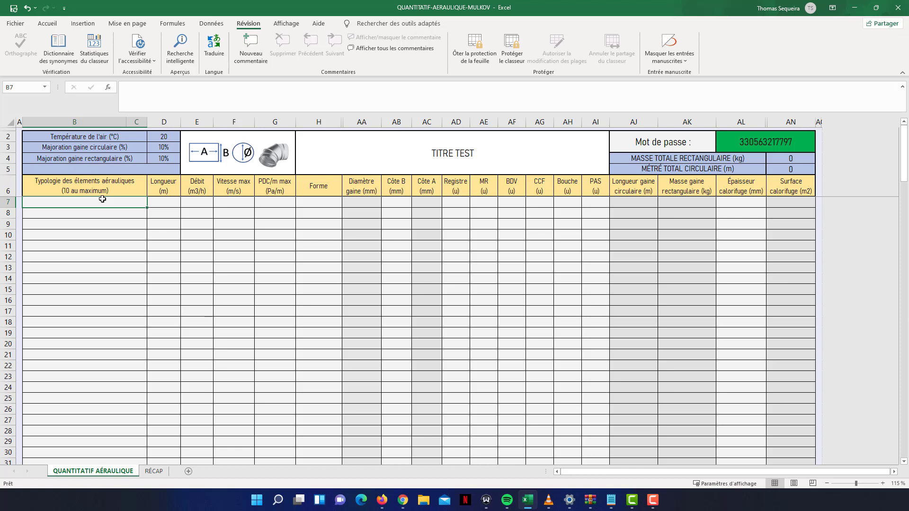
{"action": "type", "text": "AS"}
{"action": "left_click", "coordinate": [90, 216]}
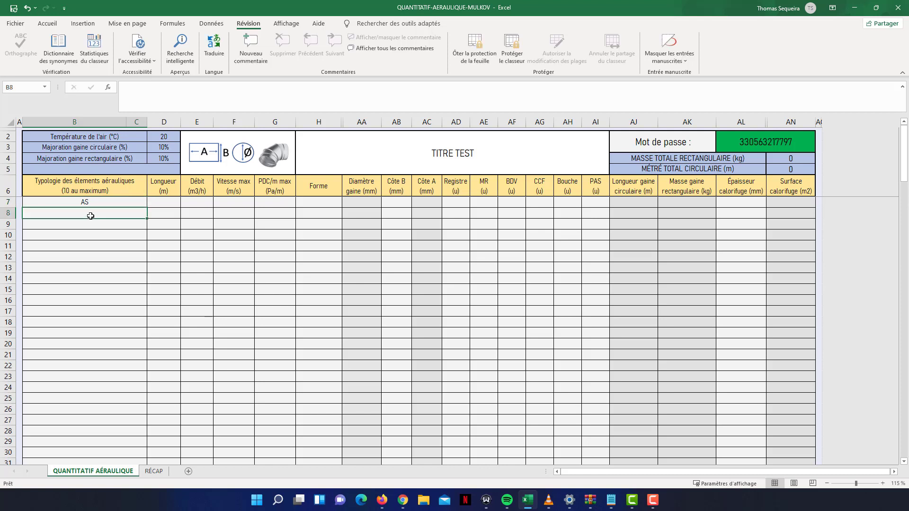
{"action": "type", "text": "AS"}
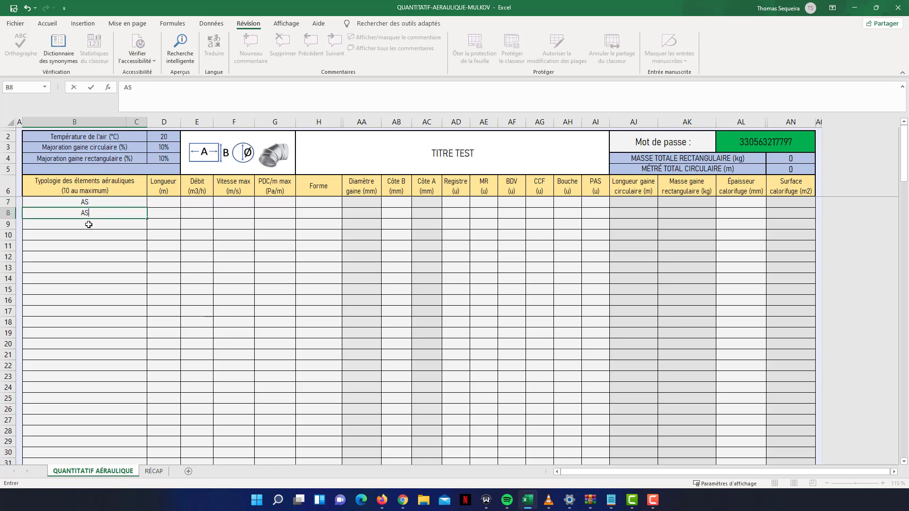
{"action": "left_click", "coordinate": [89, 225]}
{"action": "type", "text": "AS"}
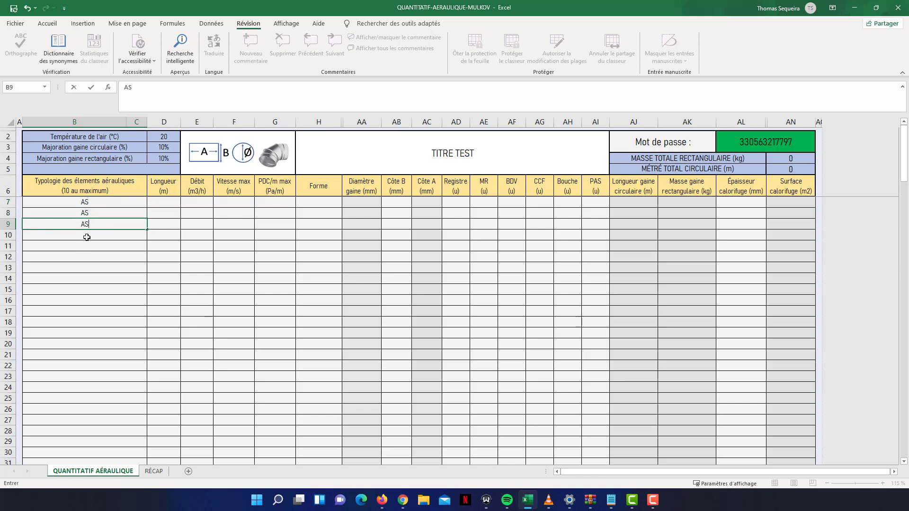
{"action": "left_click", "coordinate": [87, 236]}
{"action": "type", "text": "AR"}
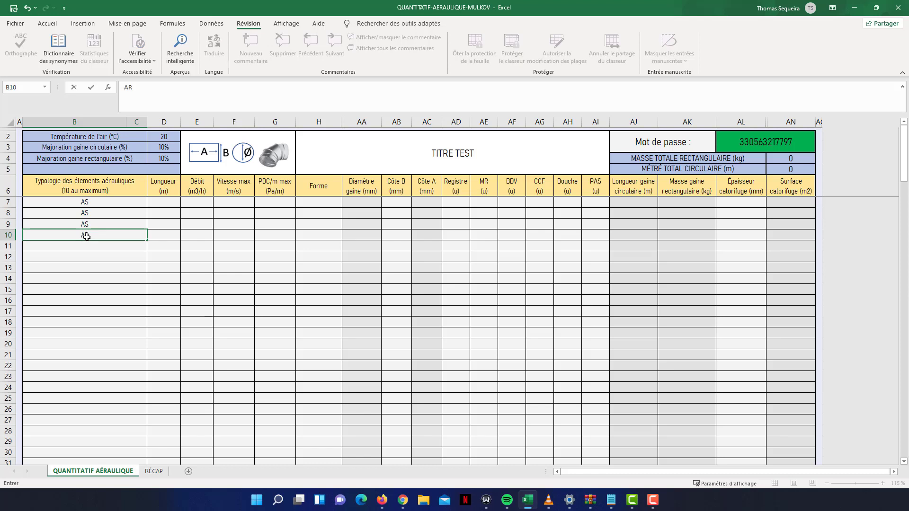
{"action": "key", "text": "Return"}
{"action": "type", "text": "AR"}
{"action": "left_click", "coordinate": [105, 299]}
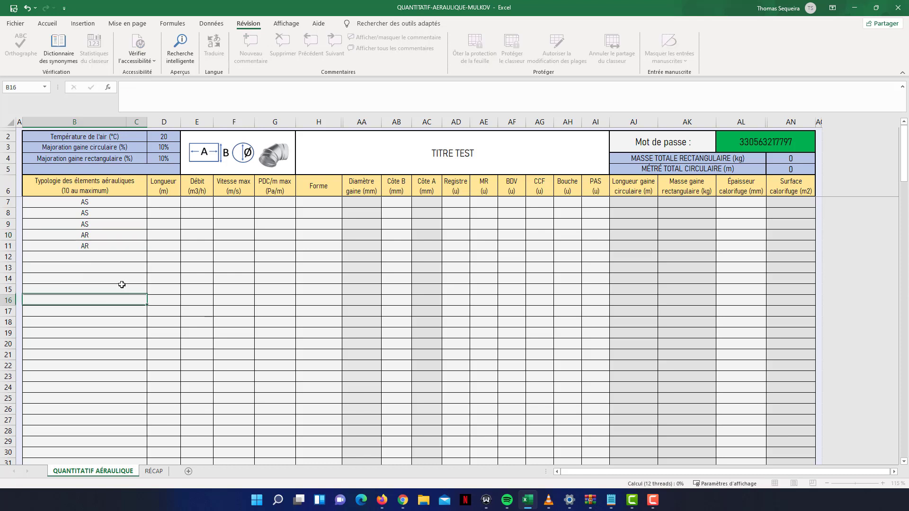
- Enter lengths of 5, 8 and 3 m for the three AS rows
{"action": "left_click", "coordinate": [163, 202]}
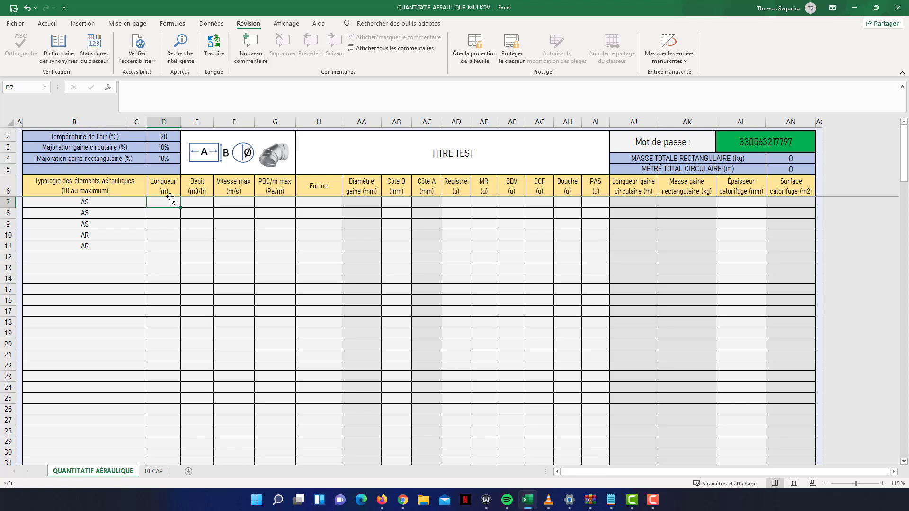
{"action": "type", "text": "5"}
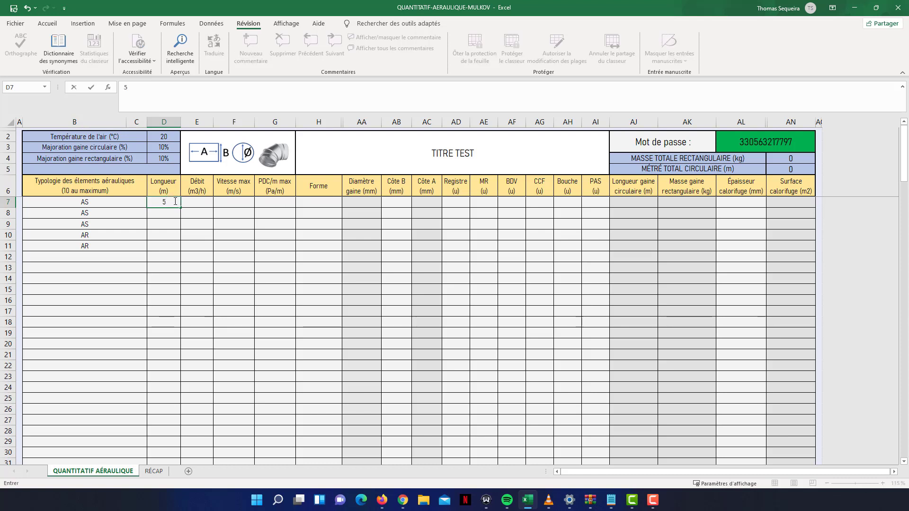
{"action": "left_click", "coordinate": [170, 214]}
{"action": "type", "text": "8"}
{"action": "left_click", "coordinate": [172, 223]}
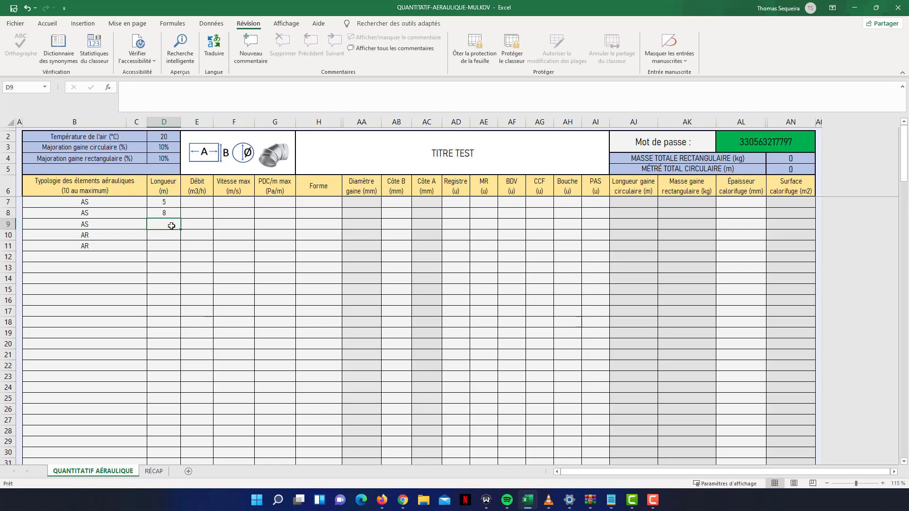
{"action": "type", "text": "3"}
{"action": "left_click", "coordinate": [233, 246]}
- Enter air flow rates of 500, 600 and 200 m3/h for the three AS rows
{"action": "left_click", "coordinate": [202, 201]}
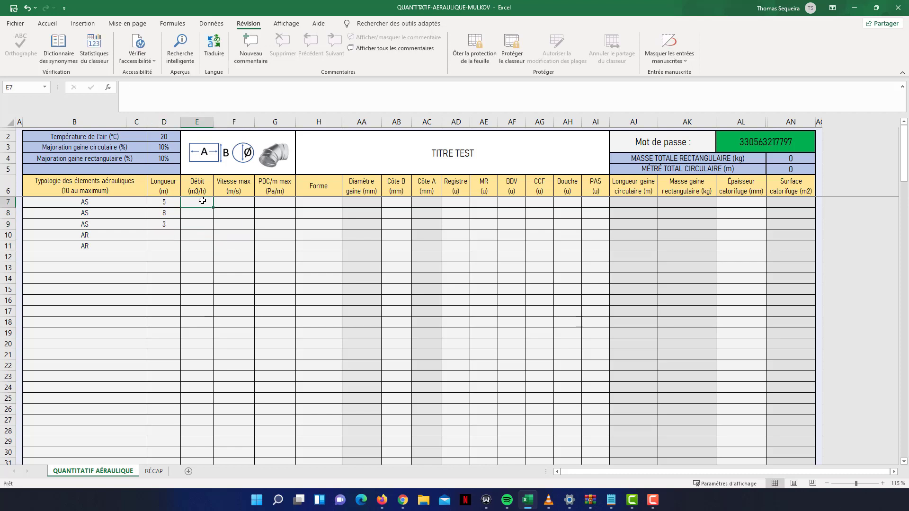
{"action": "type", "text": "500"}
{"action": "left_click", "coordinate": [197, 216]}
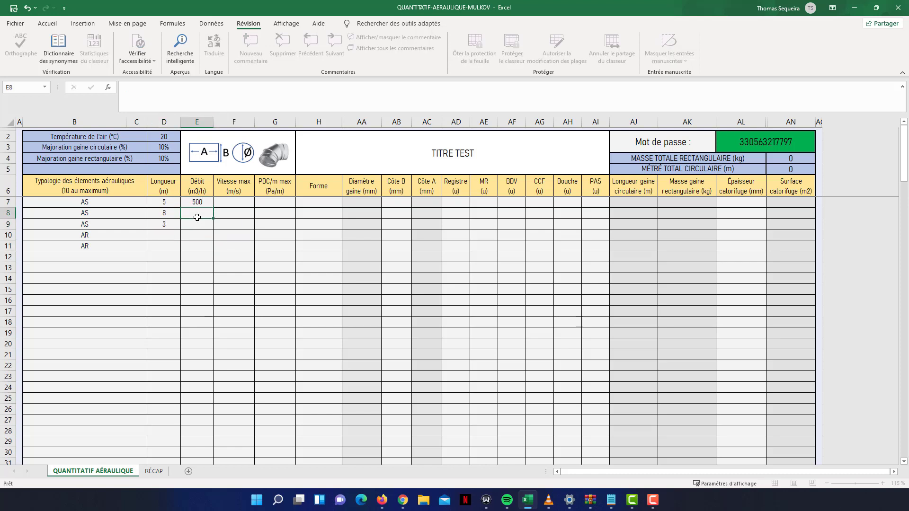
{"action": "type", "text": "600"}
{"action": "left_click", "coordinate": [199, 223]}
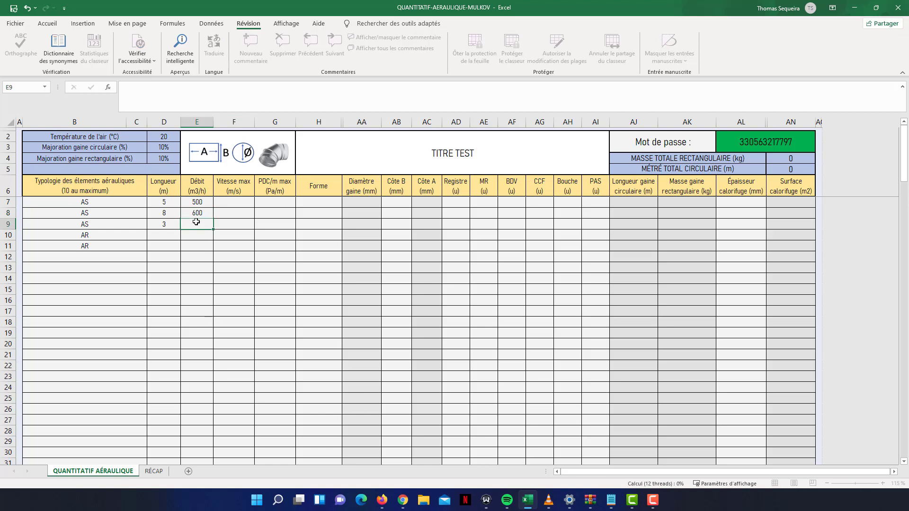
{"action": "type", "text": "200"}
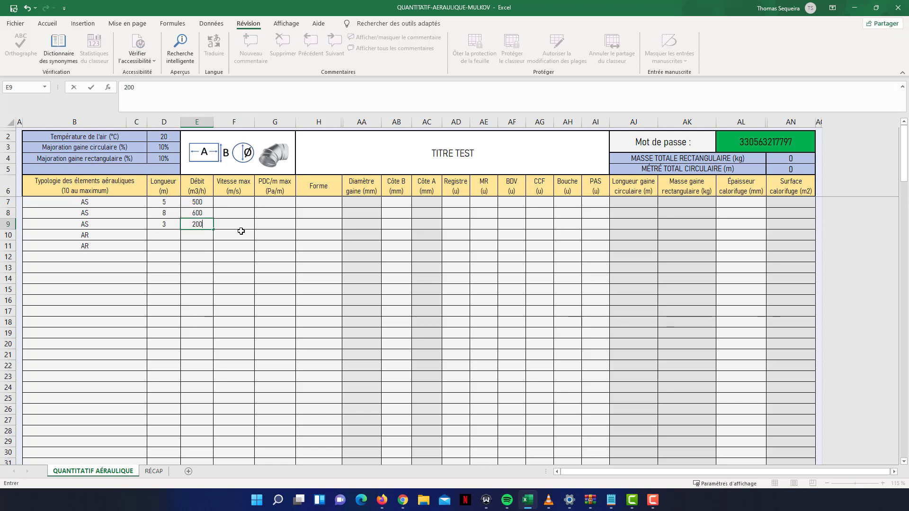
- Set the first AS row's maximum velocity to 4 m/s and its duct shape to Circulaire
{"action": "left_click", "coordinate": [239, 200]}
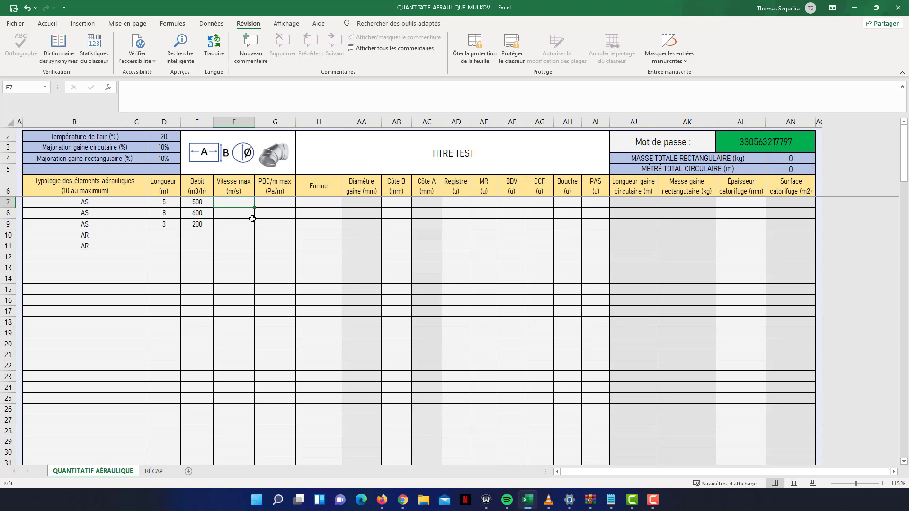
{"action": "type", "text": "4"}
{"action": "left_click", "coordinate": [309, 223]}
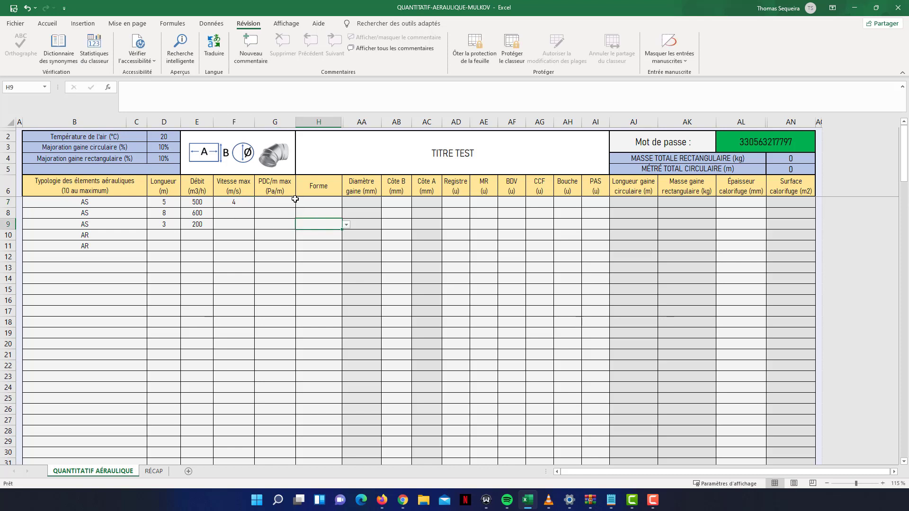
{"action": "left_click", "coordinate": [311, 205]}
{"action": "left_click", "coordinate": [347, 203]}
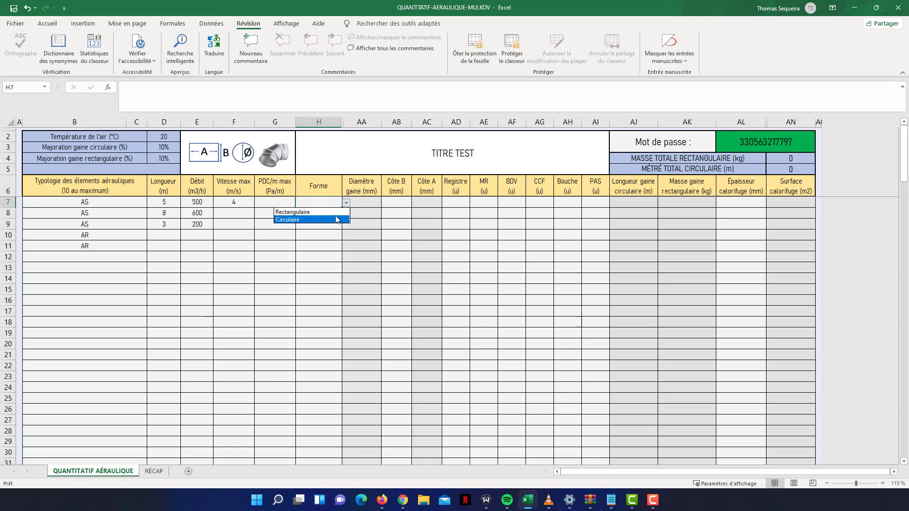
{"action": "left_click", "coordinate": [334, 220]}
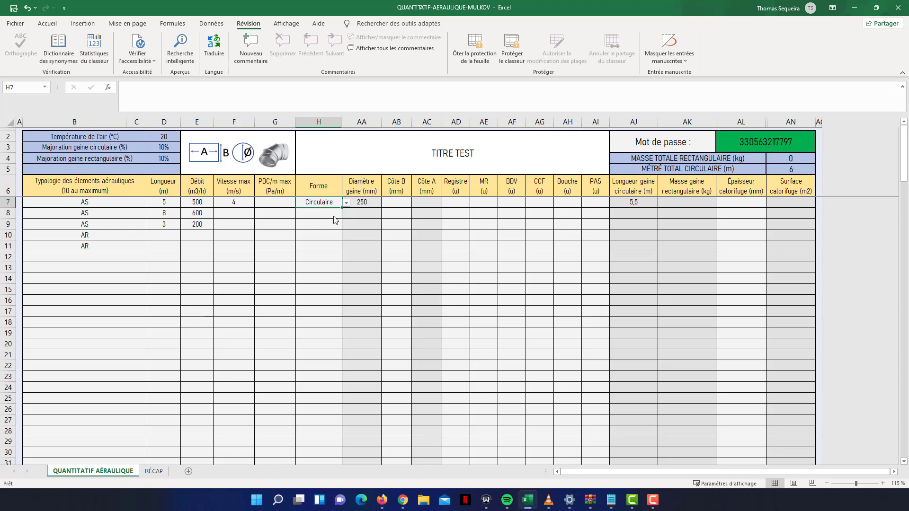
{"action": "left_click", "coordinate": [359, 205]}
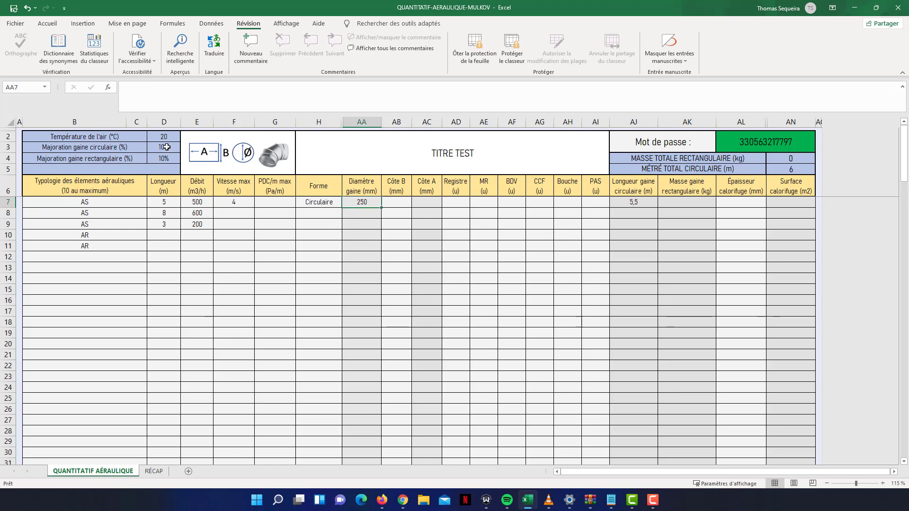
{"action": "left_click", "coordinate": [171, 199]}
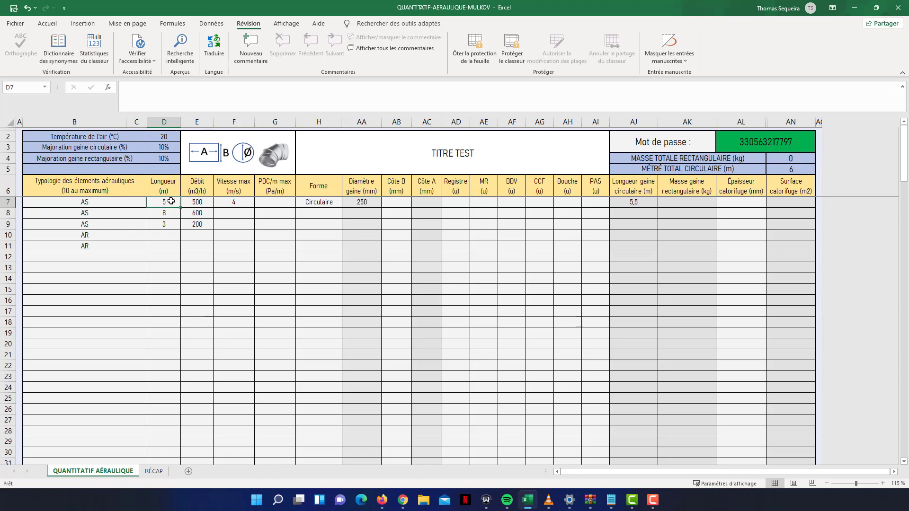
{"action": "left_click", "coordinate": [639, 202]}
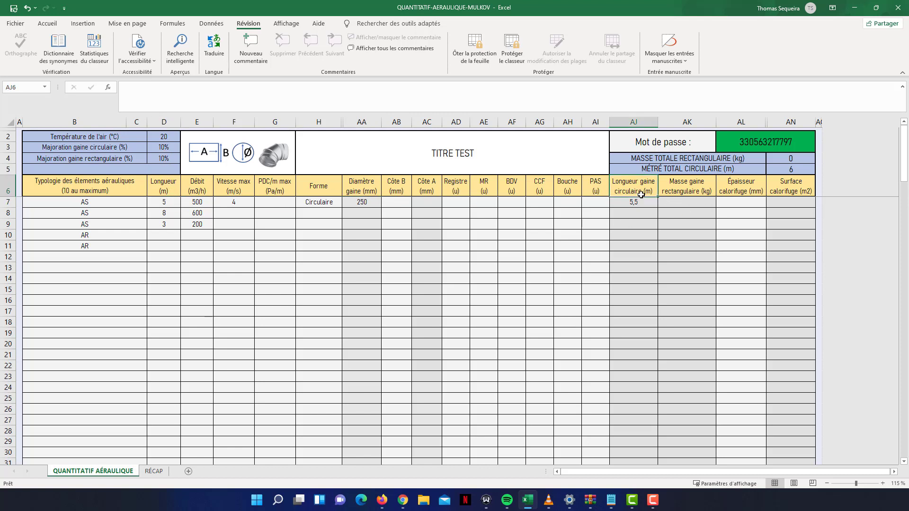
- Set the first AS row's insulation thickness to 50 mm
{"action": "left_click", "coordinate": [722, 204]}
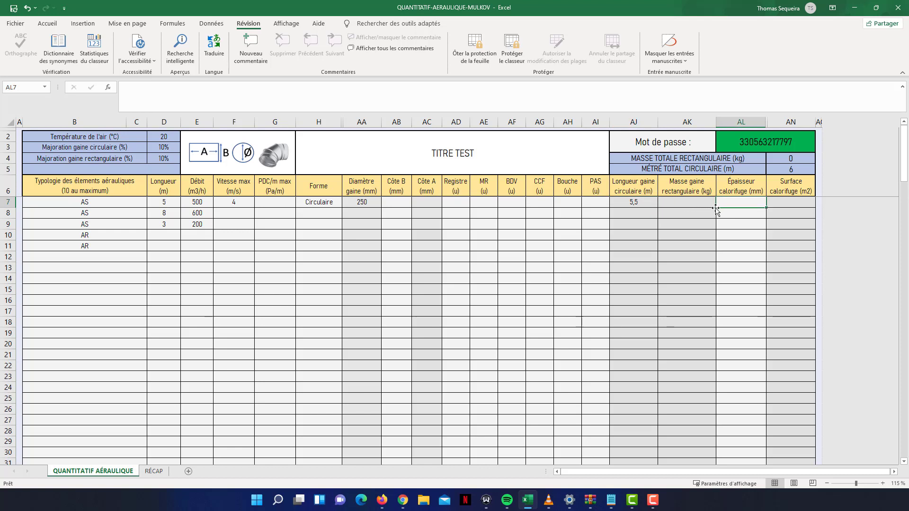
{"action": "type", "text": "5"}
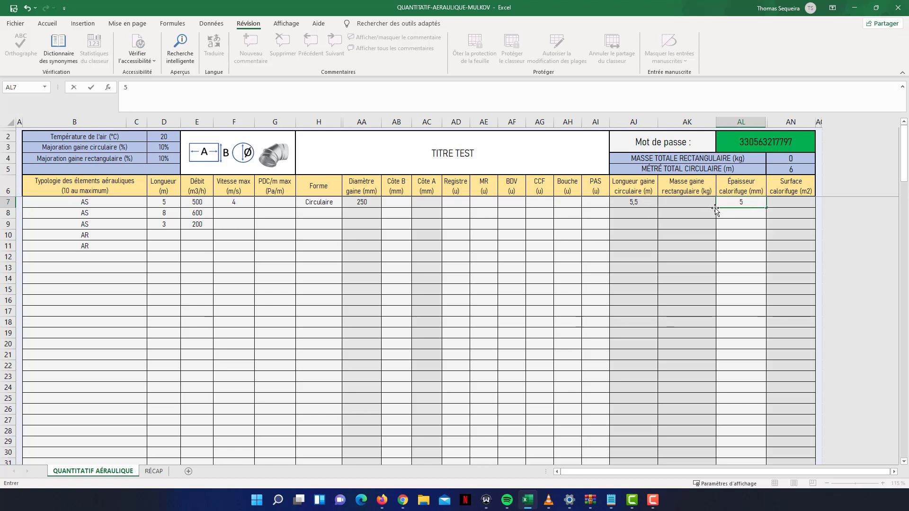
{"action": "type", "text": "0"}
{"action": "key", "text": "Return"}
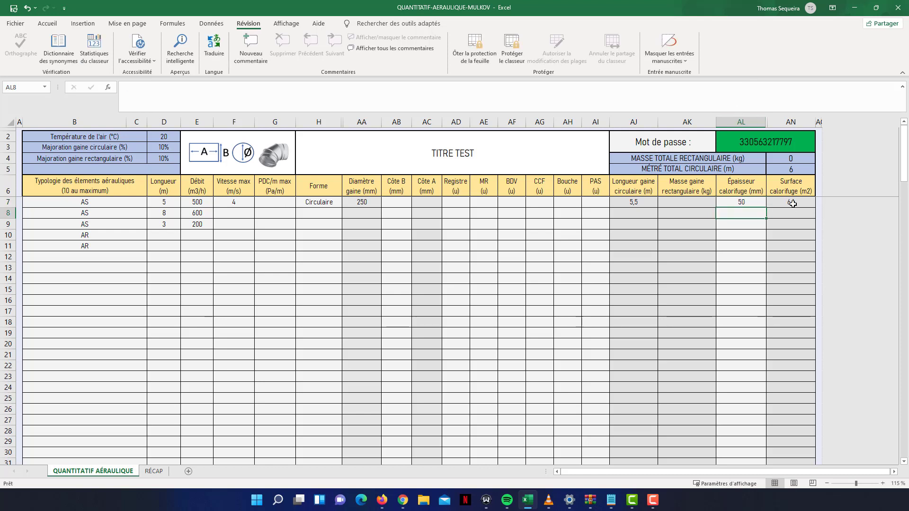
- Change the first AS row's insulation thickness to 30 mm
{"action": "left_click", "coordinate": [741, 201]}
{"action": "key", "text": "Delete"}
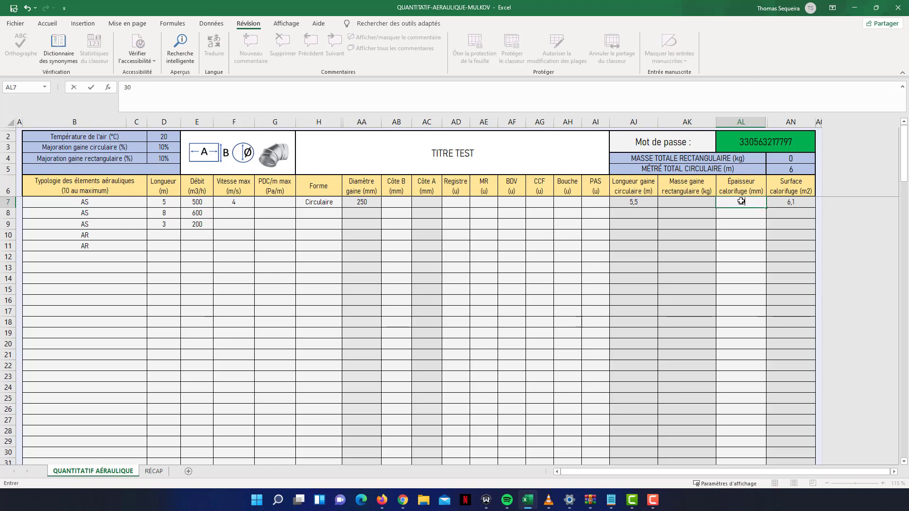
{"action": "key", "text": "Return"}
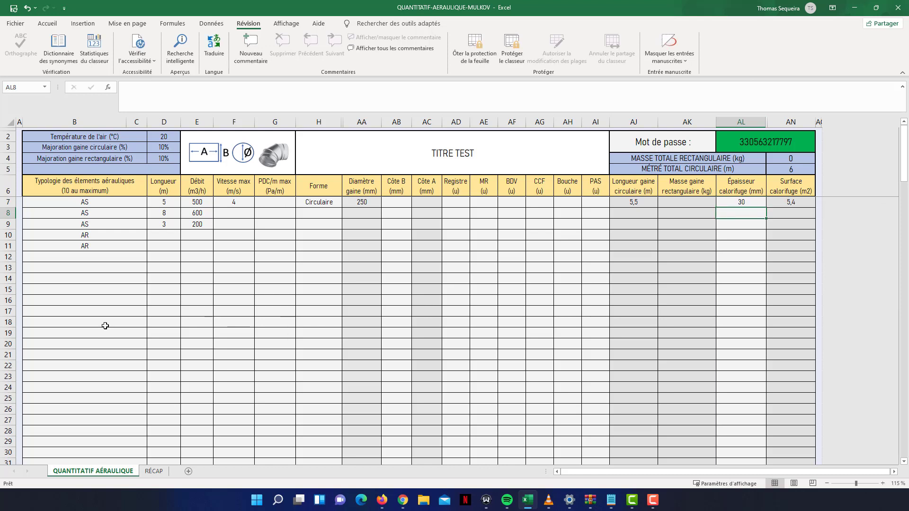
- Set the second AS row's maximum pressure drop to 1 Pa/m and its duct shape to Rectangulaire
{"action": "left_click", "coordinate": [237, 216]}
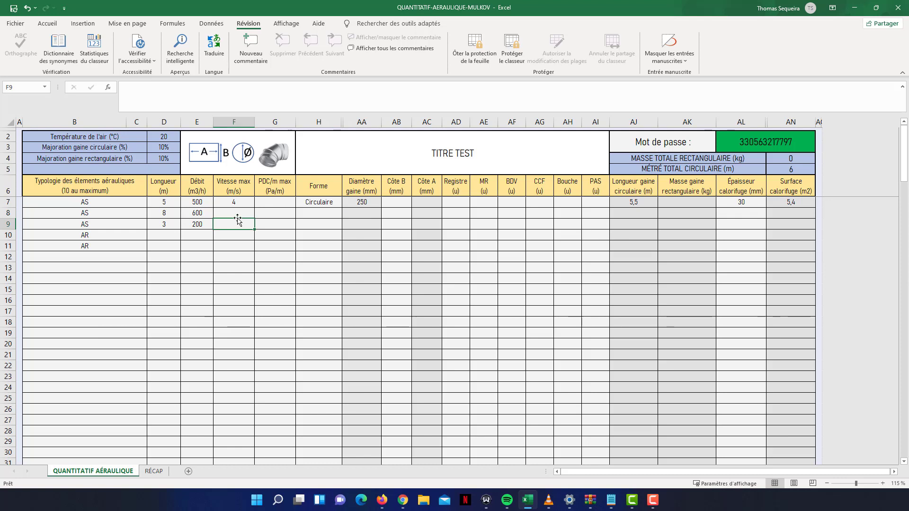
{"action": "left_click", "coordinate": [263, 210]}
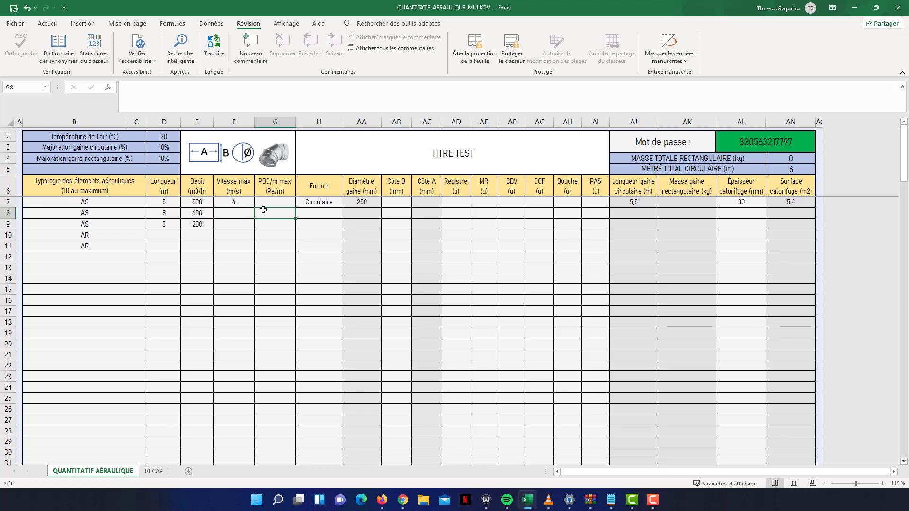
{"action": "type", "text": "1"}
{"action": "left_click", "coordinate": [326, 214]}
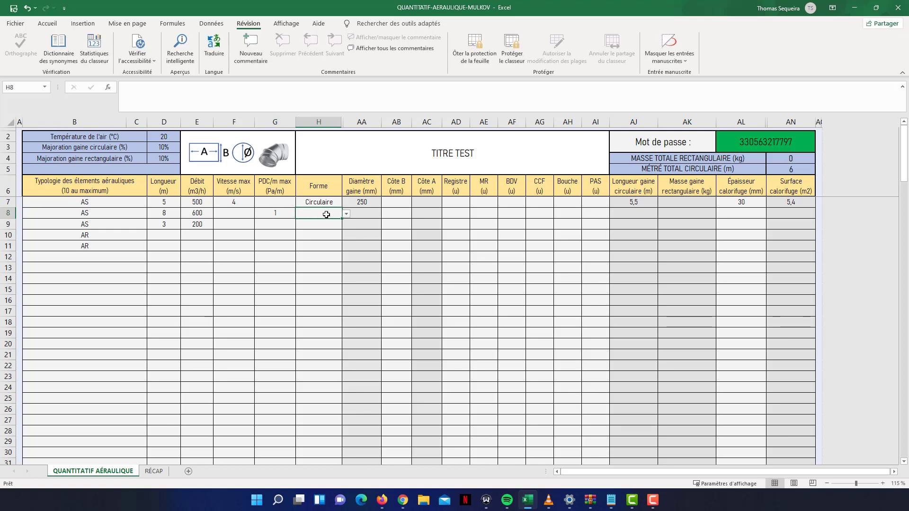
{"action": "left_click", "coordinate": [347, 214]}
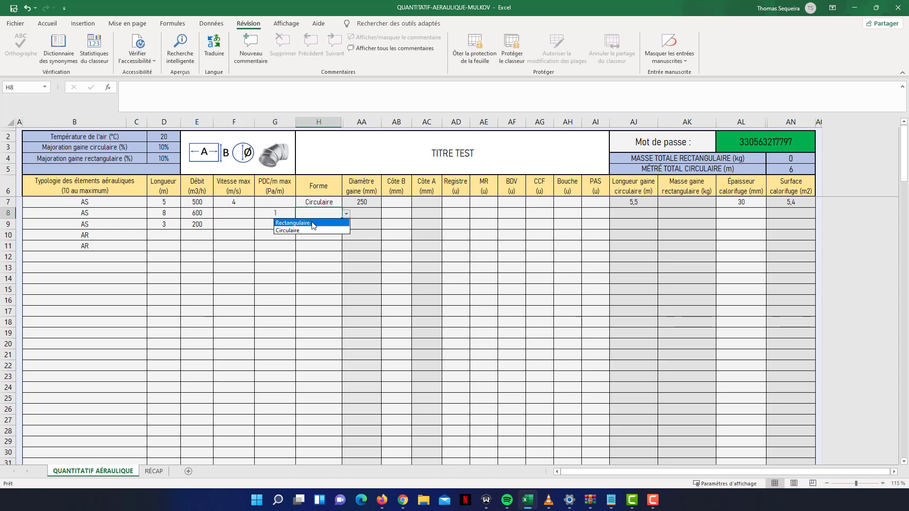
{"action": "left_click", "coordinate": [312, 225]}
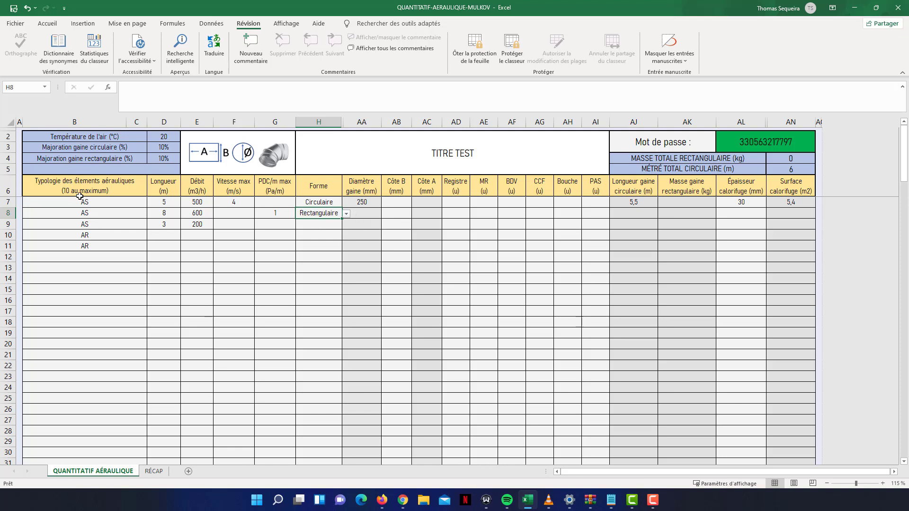
{"action": "left_click_drag", "start_coordinate": [81, 199], "coordinate": [304, 310]}
{"action": "left_click_drag", "start_coordinate": [359, 201], "coordinate": [354, 317]}
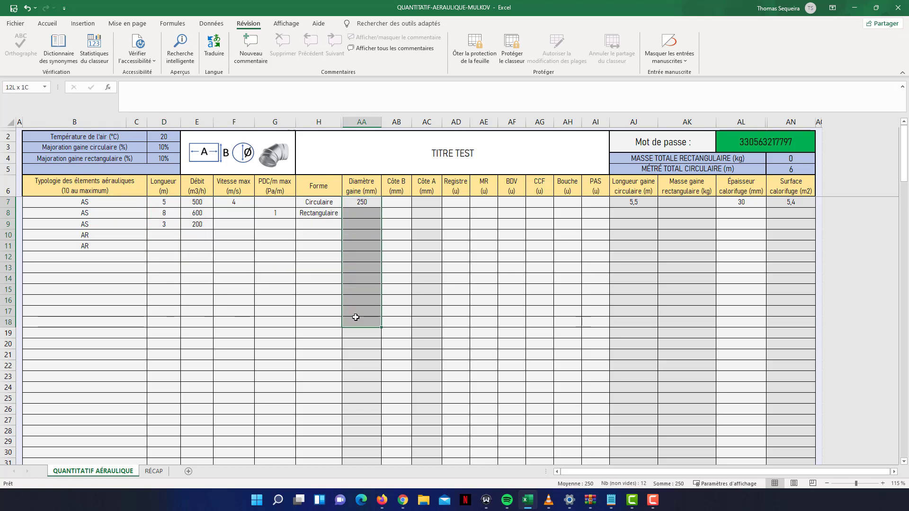
{"action": "left_click_drag", "start_coordinate": [356, 318], "coordinate": [357, 315]}
{"action": "left_click_drag", "start_coordinate": [464, 200], "coordinate": [602, 279]}
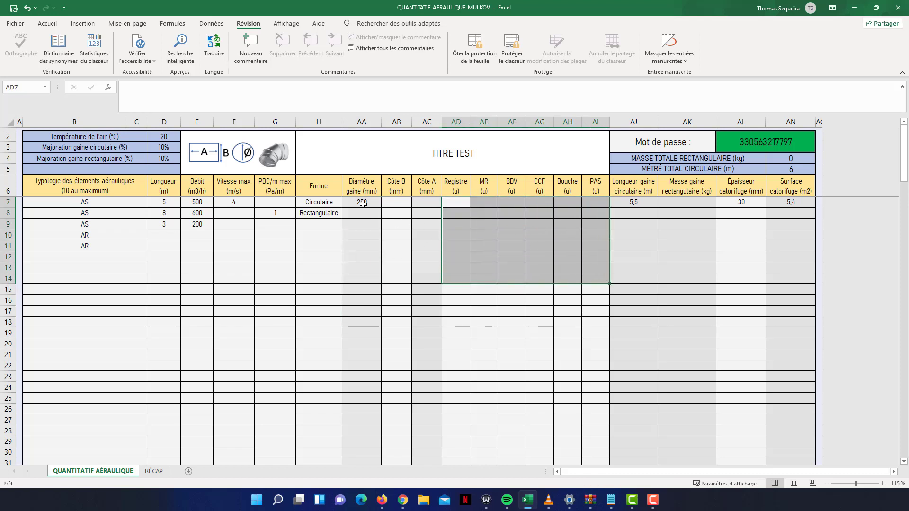
- Enter 200 mm as side B (Côte B) of the rectangular duct in the second AS row
{"action": "left_click", "coordinate": [397, 213]}
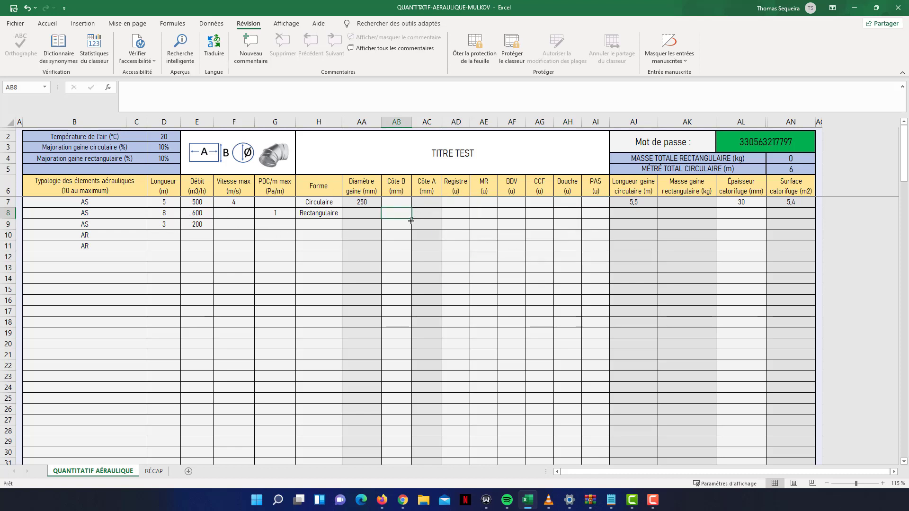
{"action": "left_click_drag", "start_coordinate": [397, 202], "coordinate": [397, 326]}
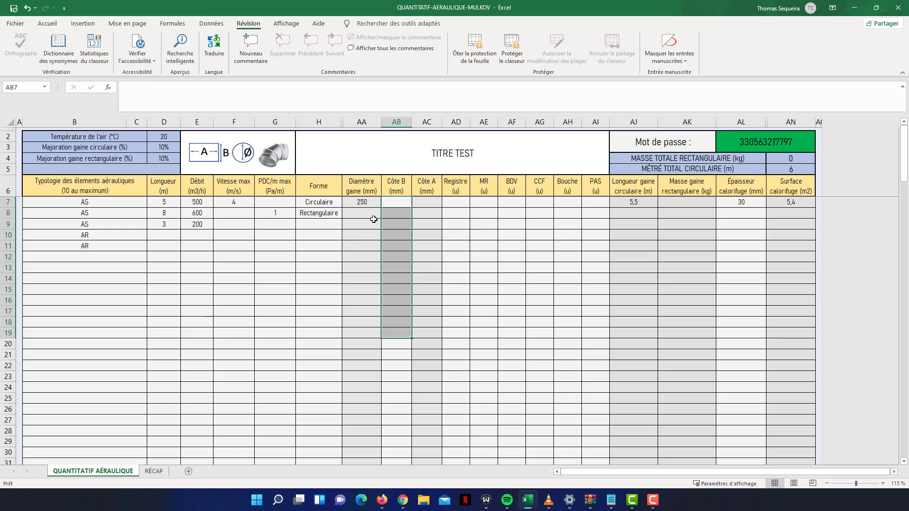
{"action": "left_click", "coordinate": [392, 211]}
{"action": "type", "text": "200"}
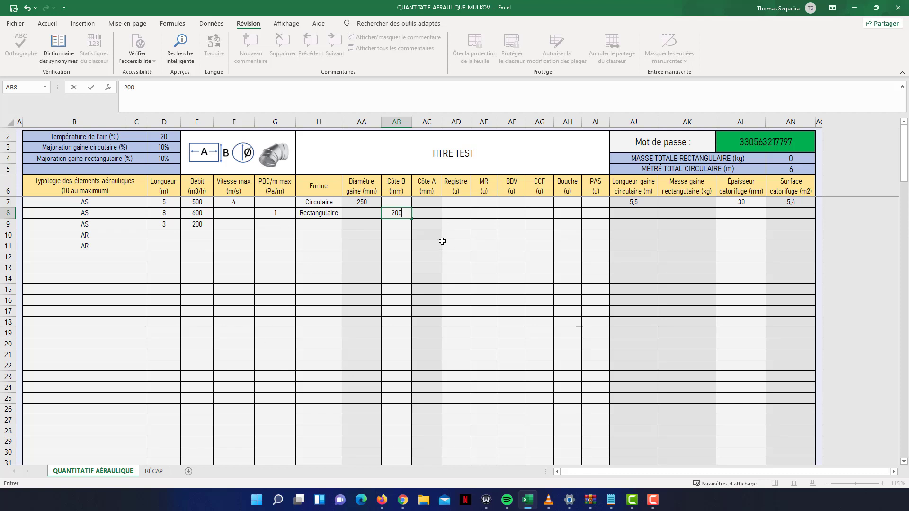
{"action": "left_click", "coordinate": [254, 289]}
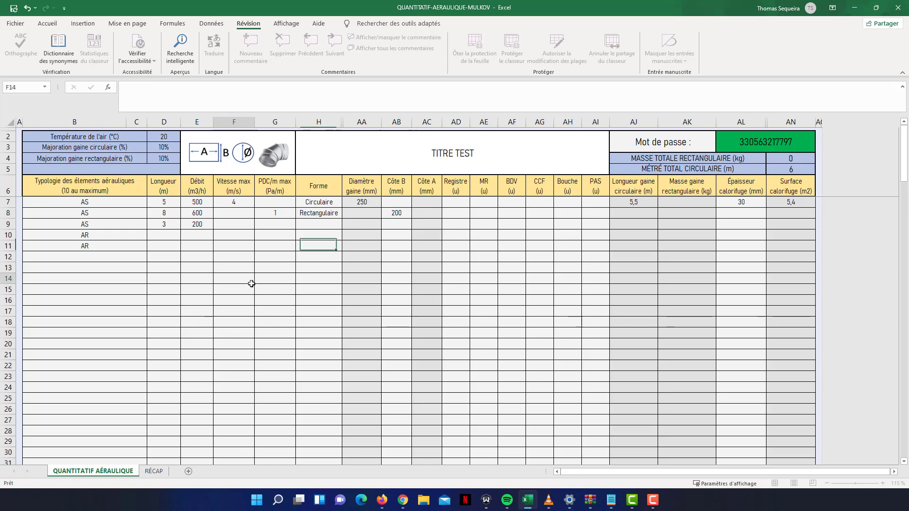
{"action": "left_click", "coordinate": [420, 216]}
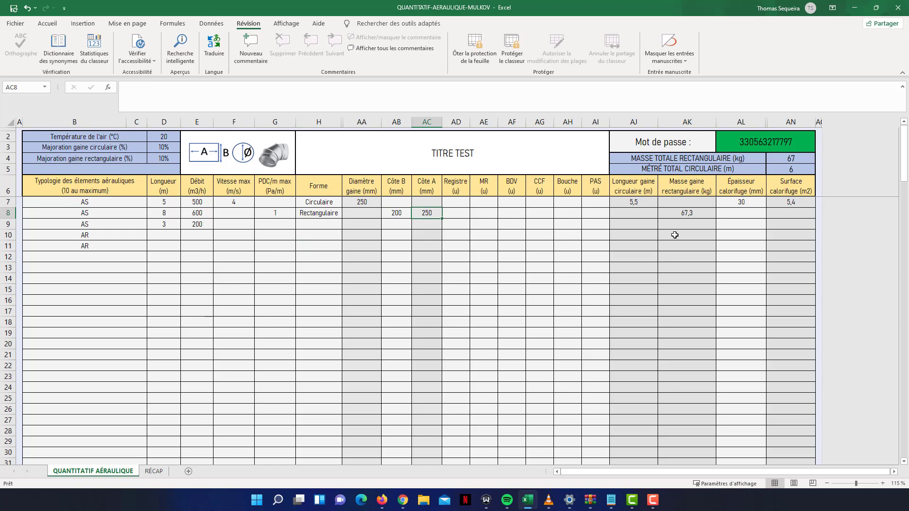
- Set the second AS row's insulation thickness to 30 mm
{"action": "left_click", "coordinate": [723, 212]}
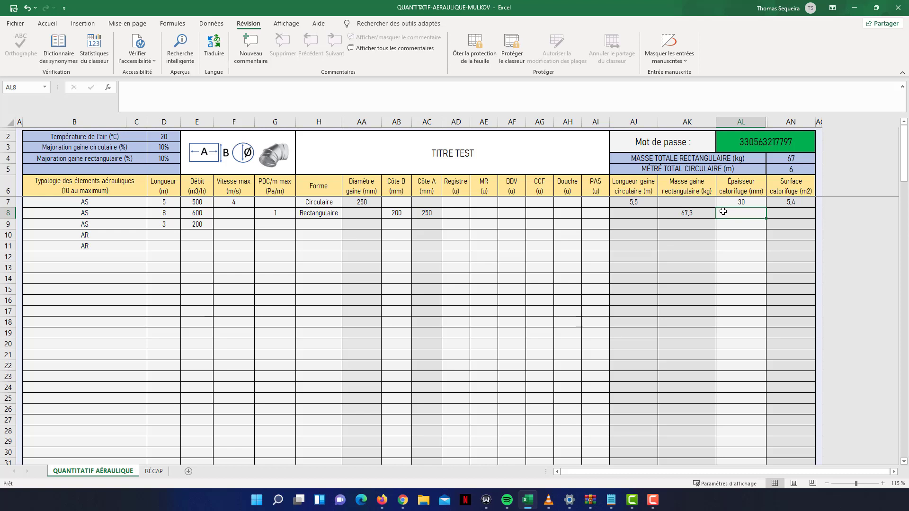
{"action": "type", "text": "30"}
{"action": "key", "text": "Return"}
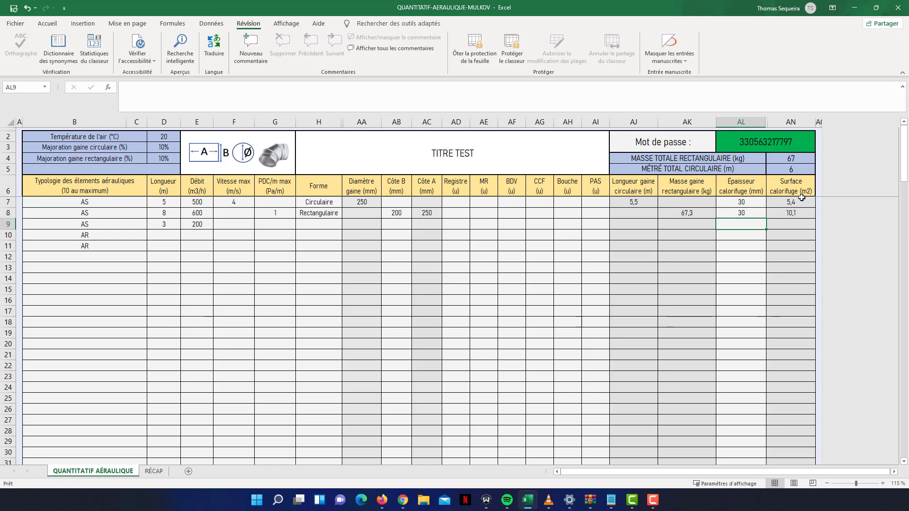
{"action": "left_click", "coordinate": [792, 214]}
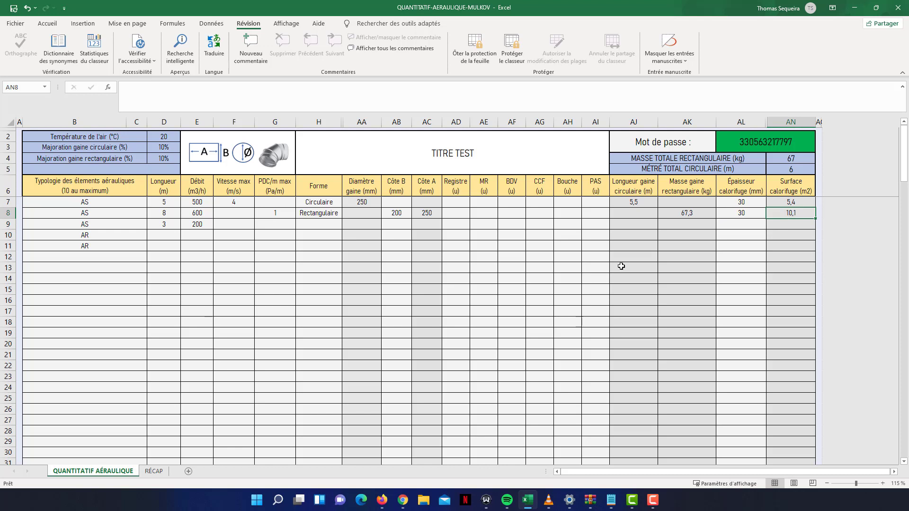
- Set the third AS row's maximum velocity to 2 m/s and its maximum pressure drop to 1 Pa/m
{"action": "left_click", "coordinate": [239, 224]}
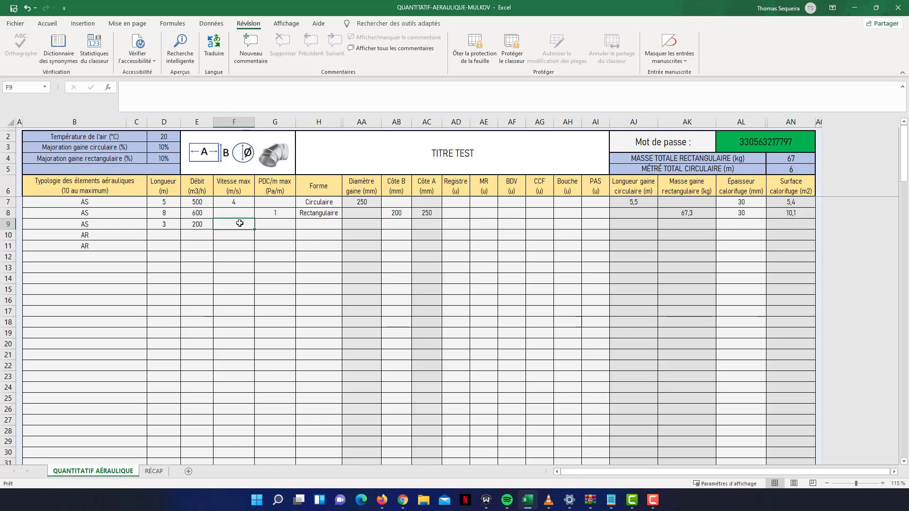
{"action": "left_click", "coordinate": [166, 224]}
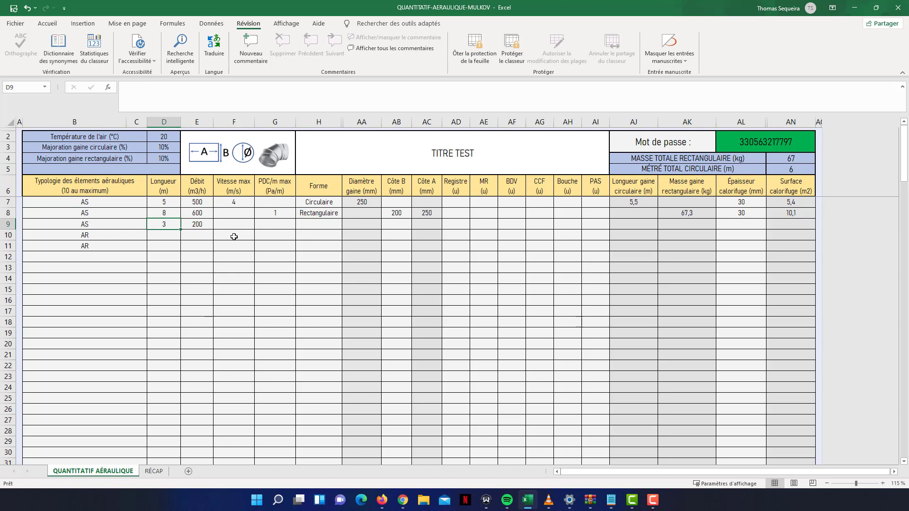
{"action": "left_click", "coordinate": [242, 223]}
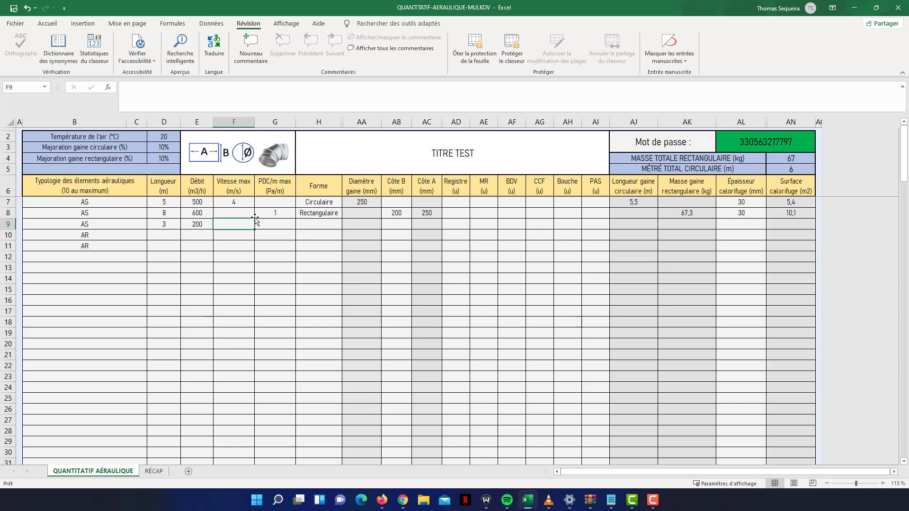
{"action": "type", "text": "2"}
{"action": "key", "text": "Tab"}
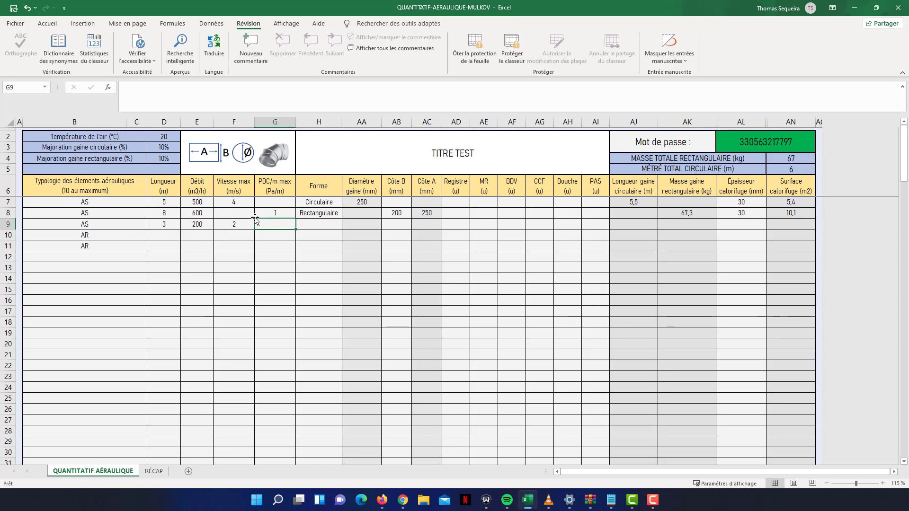
{"action": "type", "text": "1"}
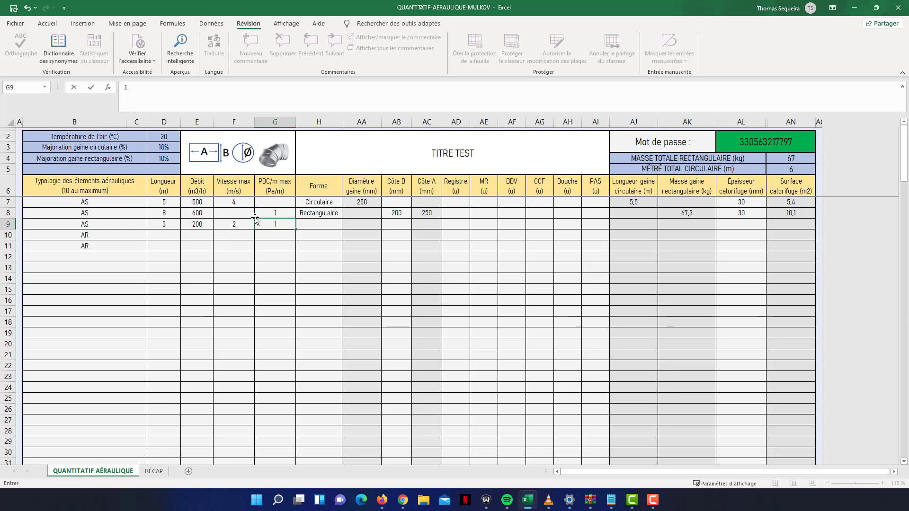
{"action": "key", "text": "Return"}
- Set the third AS row's duct shape to Circulaire
{"action": "left_click", "coordinate": [329, 223]}
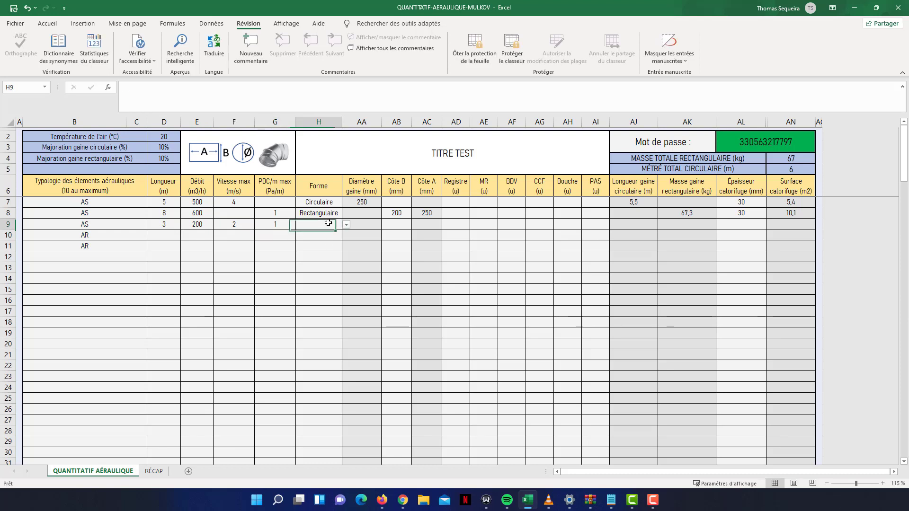
{"action": "left_click", "coordinate": [347, 225]}
{"action": "left_click", "coordinate": [306, 241]}
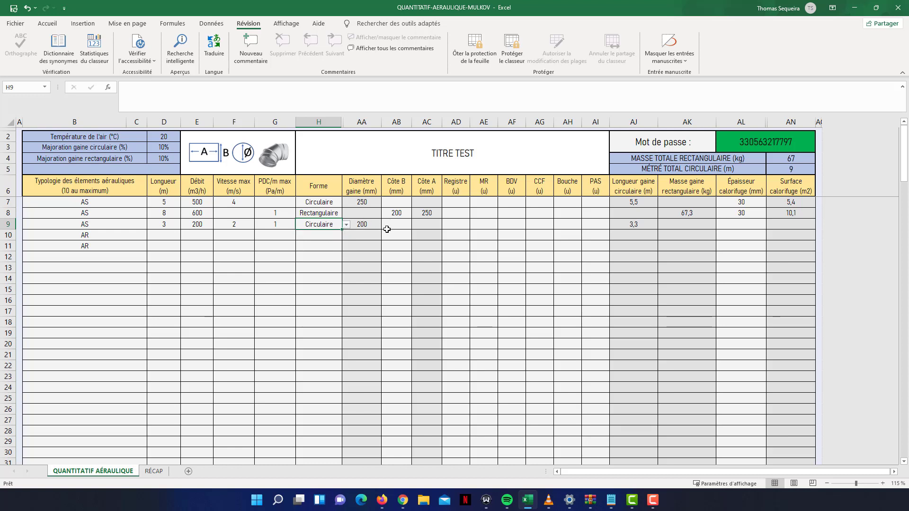
- Change the third AS row's duct shape to Rectangulaire and set its side B (Côte B) to 100 mm
{"action": "left_click", "coordinate": [346, 225]}
{"action": "left_click", "coordinate": [347, 226]}
{"action": "left_click", "coordinate": [346, 225]}
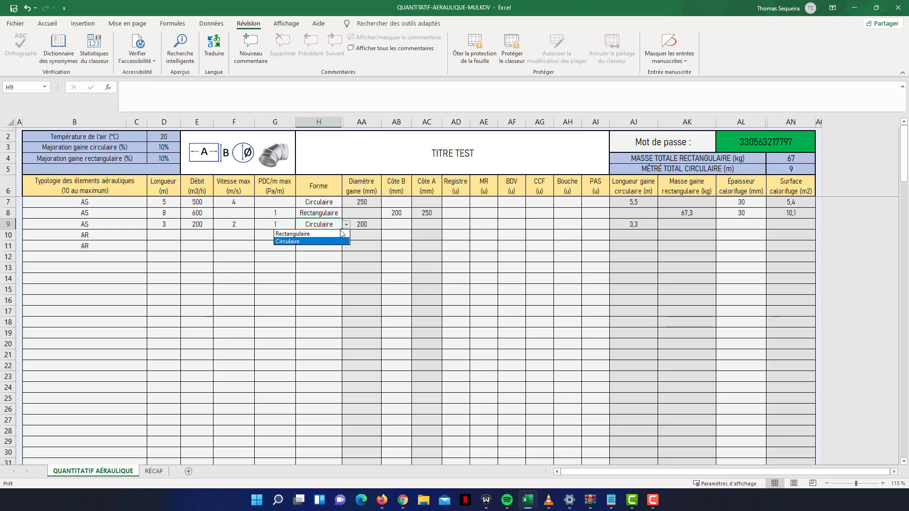
{"action": "left_click", "coordinate": [340, 234]}
{"action": "left_click", "coordinate": [396, 224]}
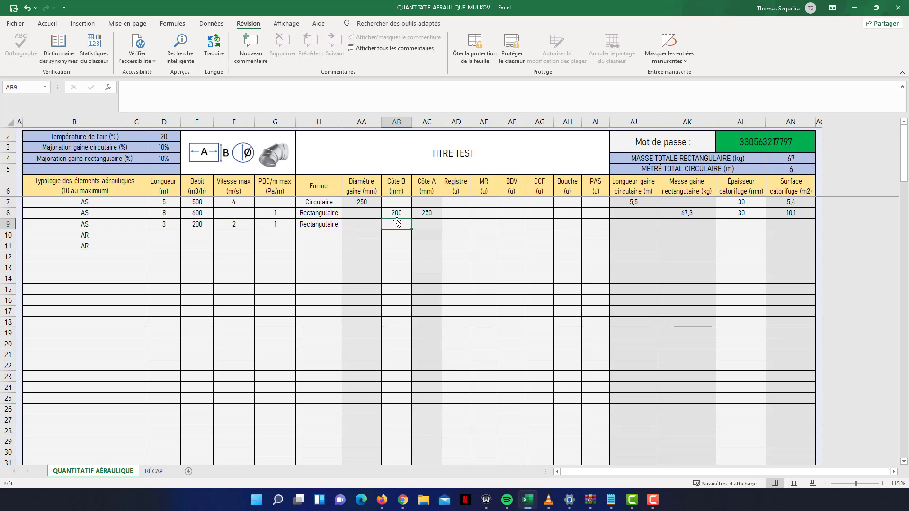
{"action": "type", "text": "100"}
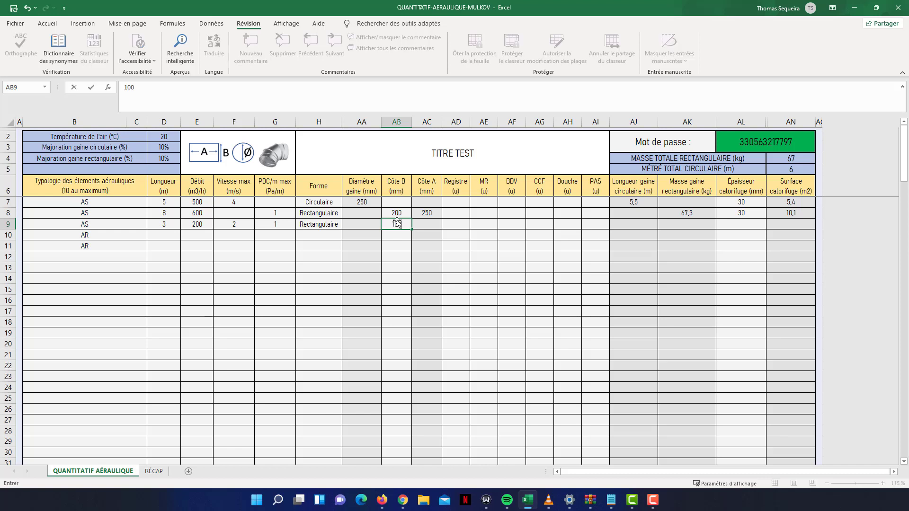
{"action": "key", "text": "Return"}
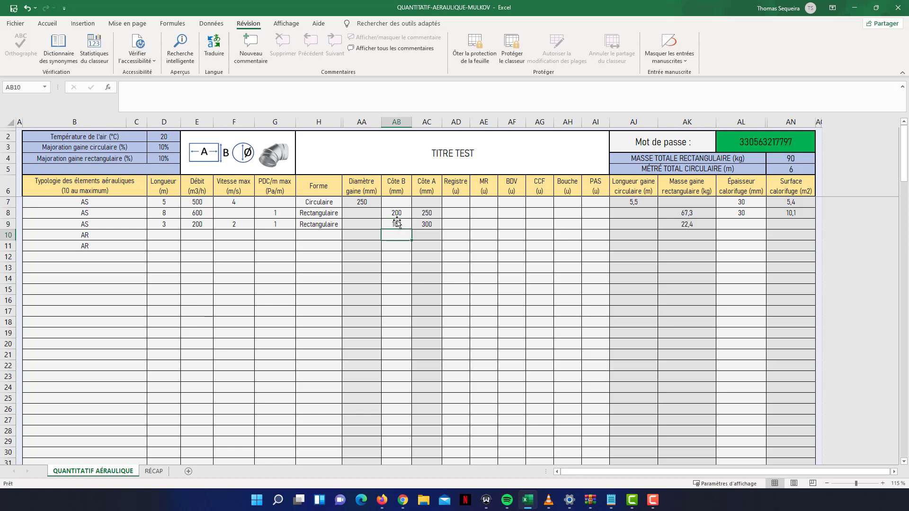
- Set the third AS row's insulation thickness to 30 mm
{"action": "left_click", "coordinate": [686, 224]}
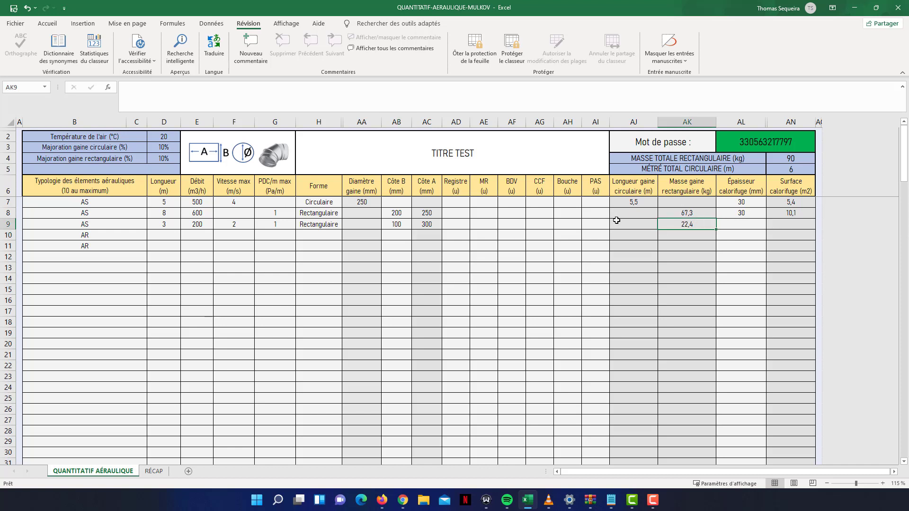
{"action": "left_click_drag", "start_coordinate": [682, 202], "coordinate": [687, 345]}
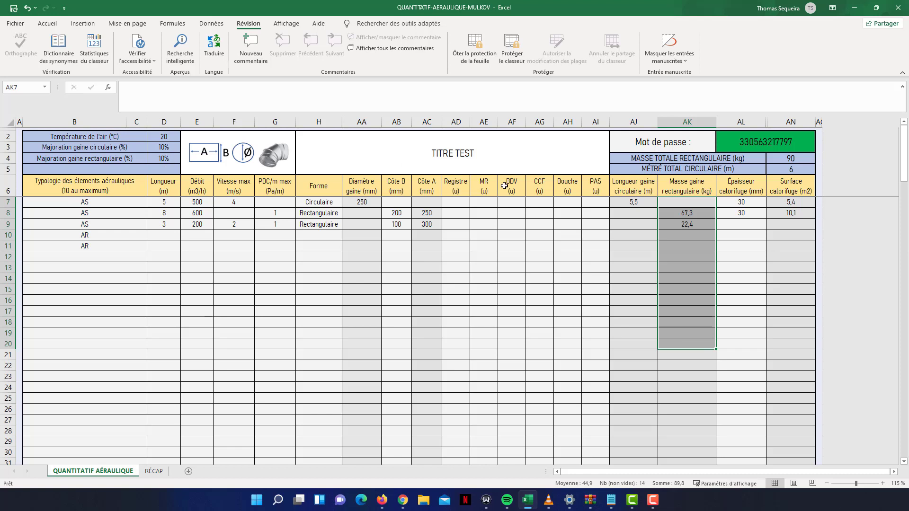
{"action": "left_click", "coordinate": [749, 227]}
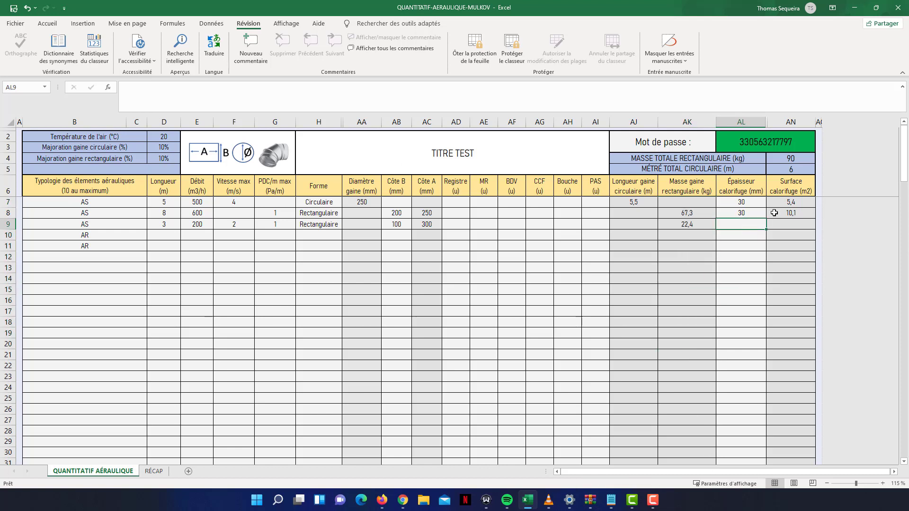
{"action": "type", "text": "30"}
{"action": "key", "text": "Return"}
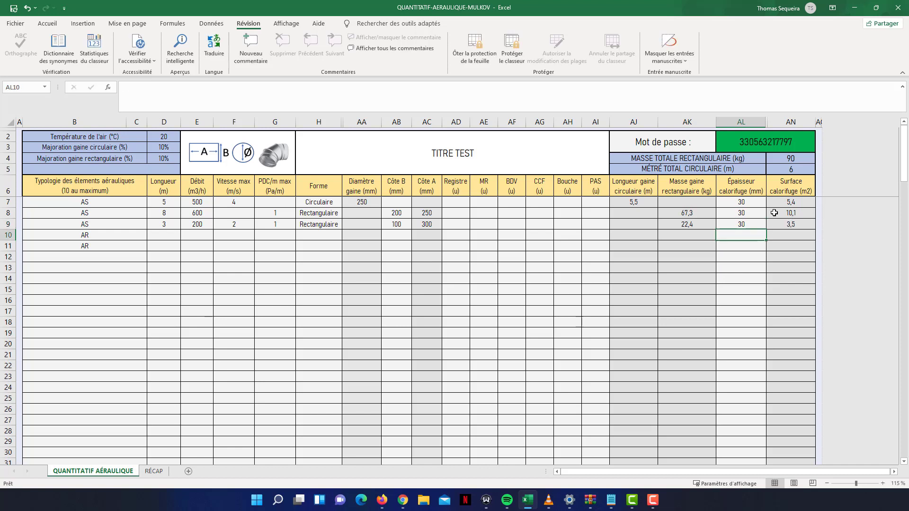
- Enter a length of 6 m and an air flow rate of 200 m3/h for the first AR row
{"action": "left_click", "coordinate": [171, 232]}
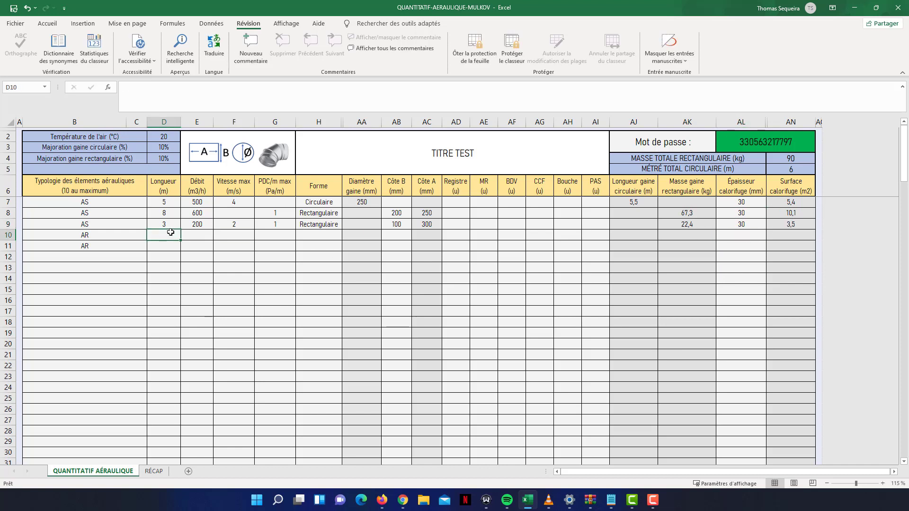
{"action": "type", "text": "6"}
{"action": "left_click", "coordinate": [195, 233]}
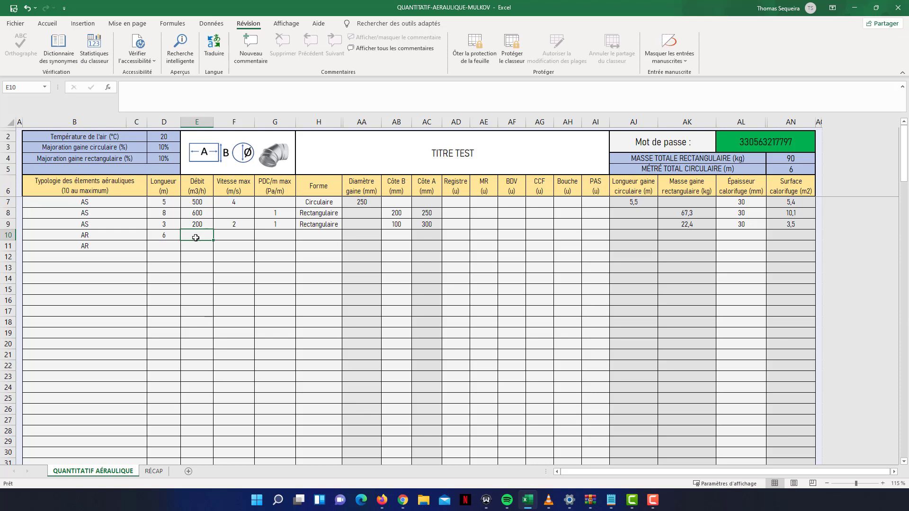
{"action": "type", "text": "200"}
- Set the first AR row's maximum velocity to 2 m/s and its duct shape to Circulaire
{"action": "left_click", "coordinate": [229, 235]}
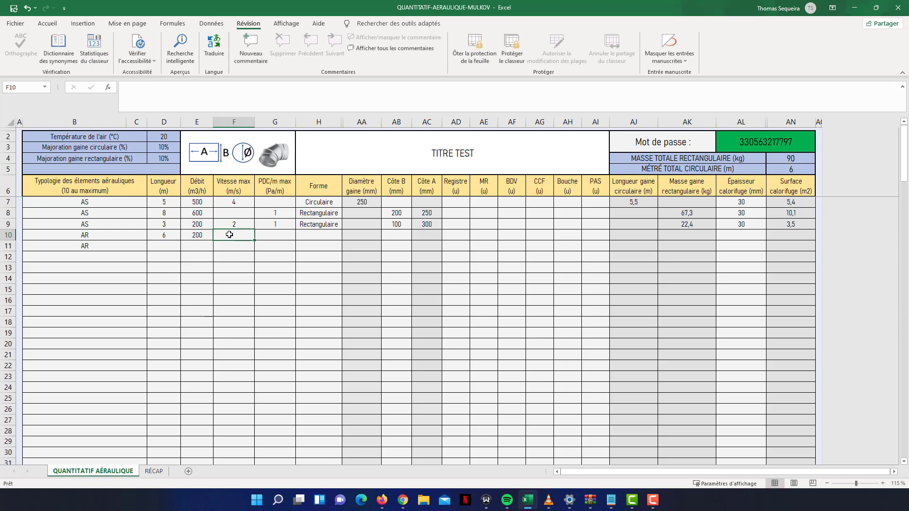
{"action": "type", "text": "2"}
{"action": "left_click", "coordinate": [339, 237]}
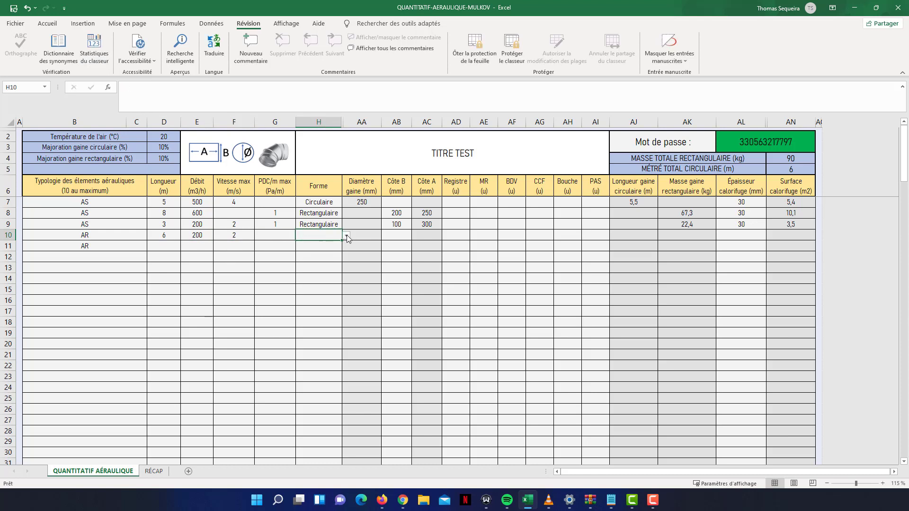
{"action": "left_click", "coordinate": [347, 236]}
{"action": "left_click", "coordinate": [324, 252]}
- Set the second AR row's duct shape to Circulaire and its maximum pressure drop (PDC/m max) to 1 Pa/m
{"action": "left_click", "coordinate": [326, 246]}
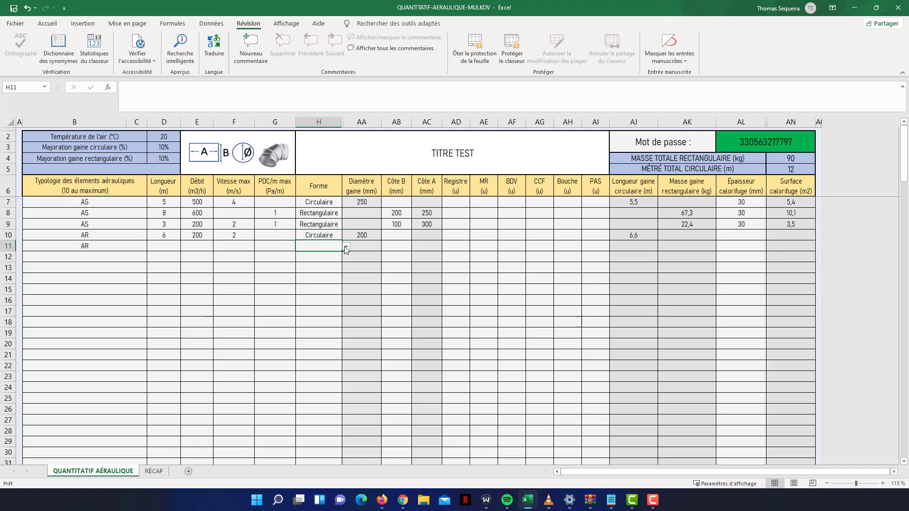
{"action": "left_click", "coordinate": [347, 246]}
{"action": "left_click", "coordinate": [314, 263]}
{"action": "left_click", "coordinate": [274, 247]}
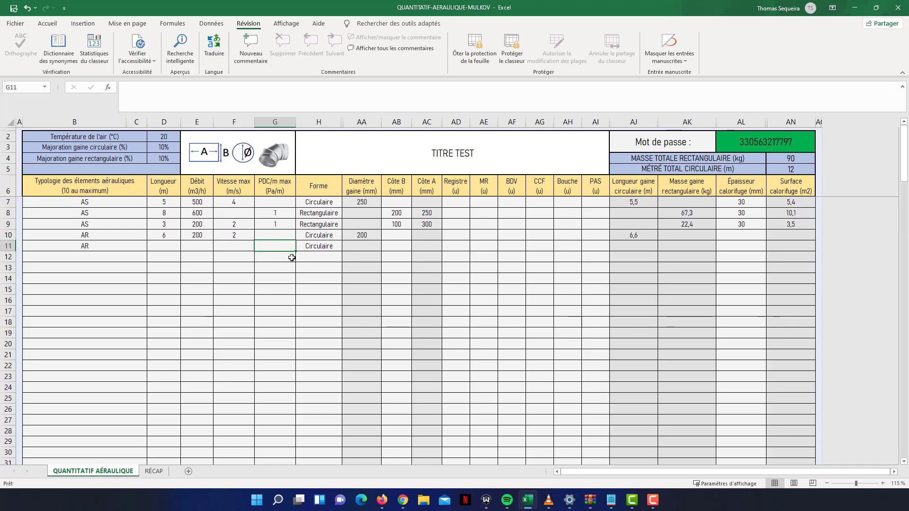
{"action": "type", "text": "1"}
- Enter an air flow rate of 300 m3/h and a length of 55 m for the second AR row
{"action": "left_click", "coordinate": [199, 250]}
{"action": "type", "text": "300"}
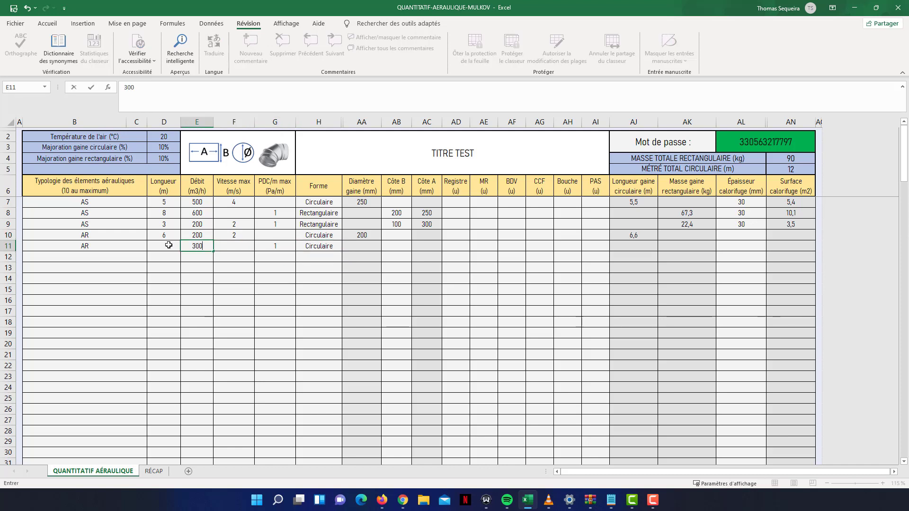
{"action": "left_click", "coordinate": [168, 244]}
{"action": "type", "text": "55"}
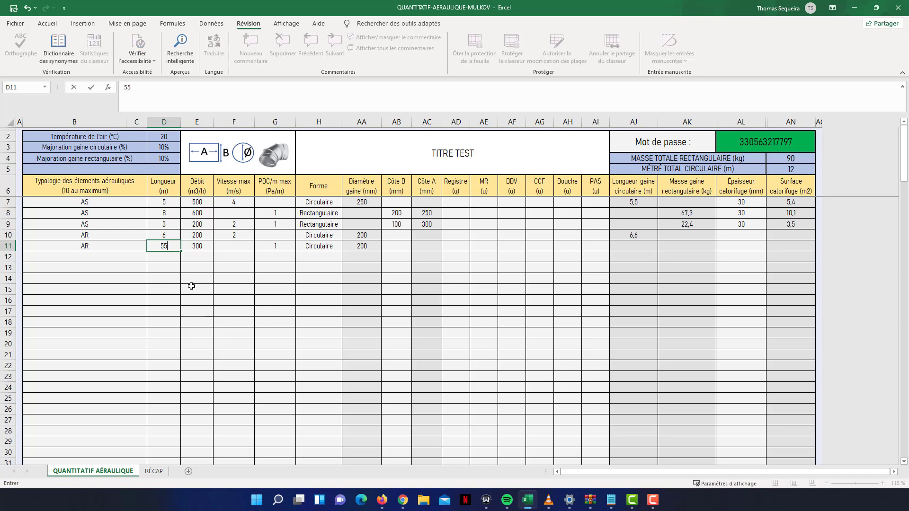
{"action": "left_click", "coordinate": [293, 354]}
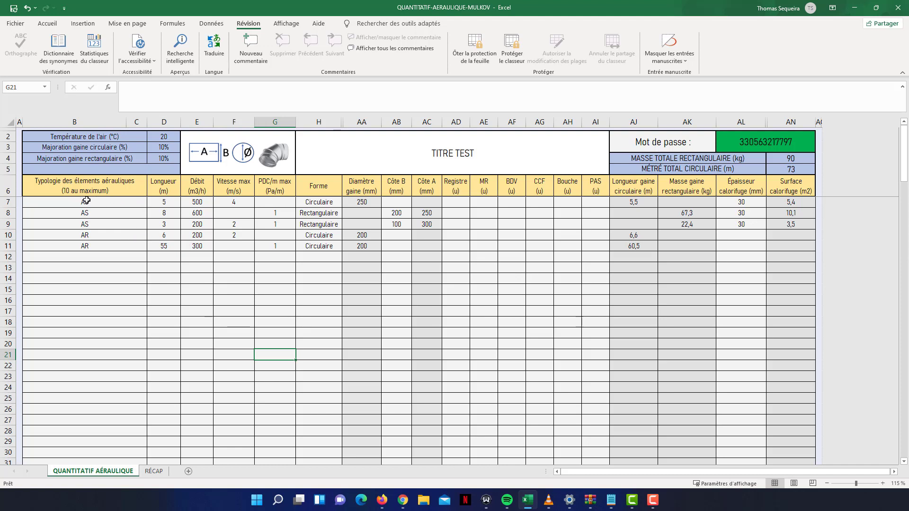
- Compare the AS rows' circular duct length and diameter with the AS column of the RÉCAP sheet
{"action": "left_click_drag", "start_coordinate": [87, 201], "coordinate": [89, 226]}
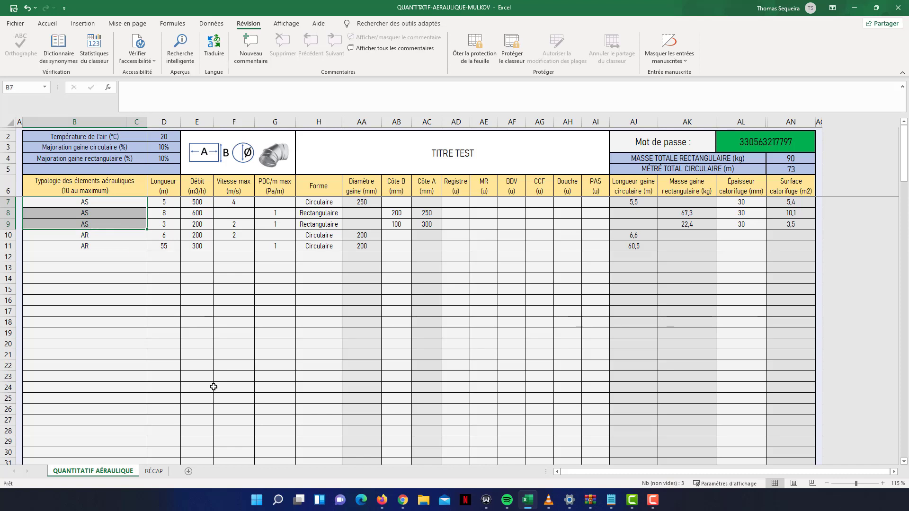
{"action": "left_click", "coordinate": [155, 473]}
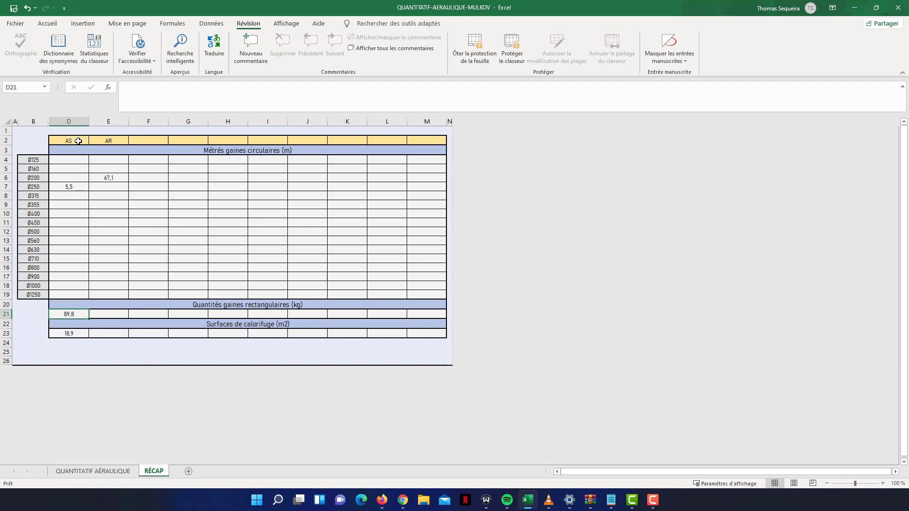
{"action": "left_click", "coordinate": [79, 141]}
{"action": "left_click", "coordinate": [68, 187]}
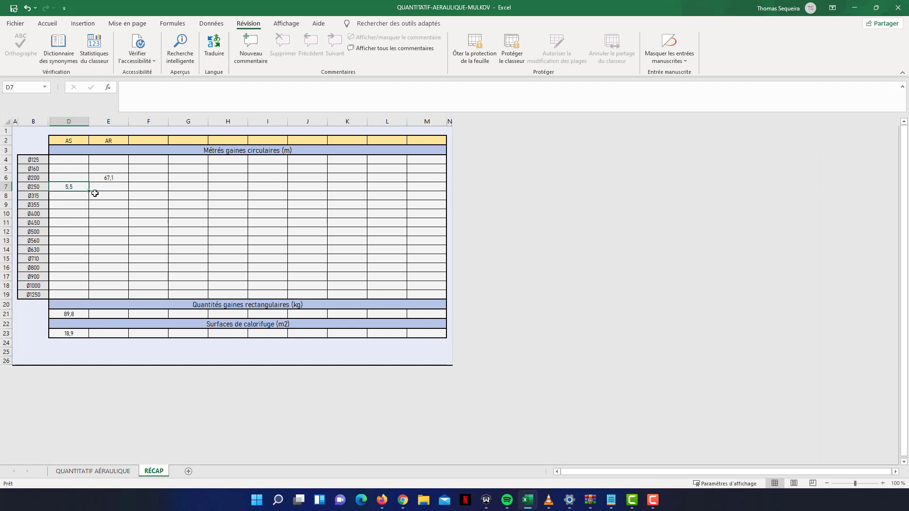
{"action": "left_click", "coordinate": [95, 472]}
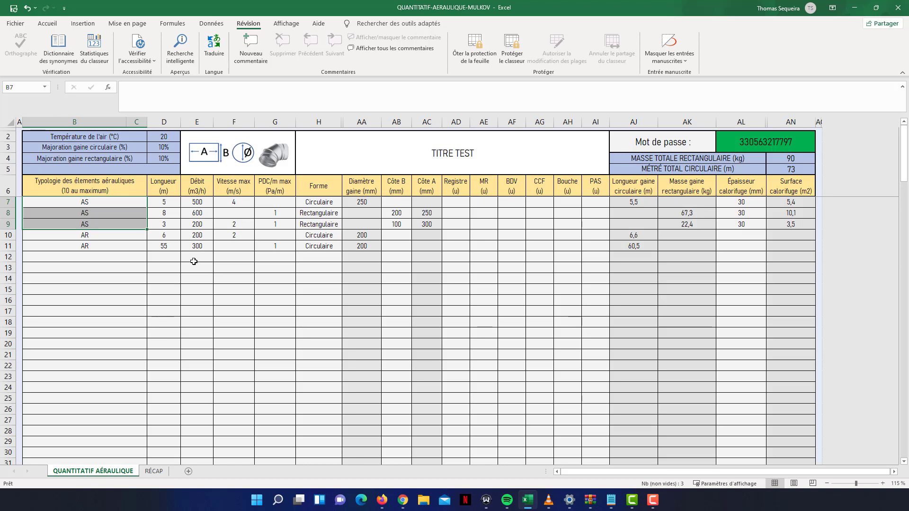
{"action": "left_click", "coordinate": [643, 204]}
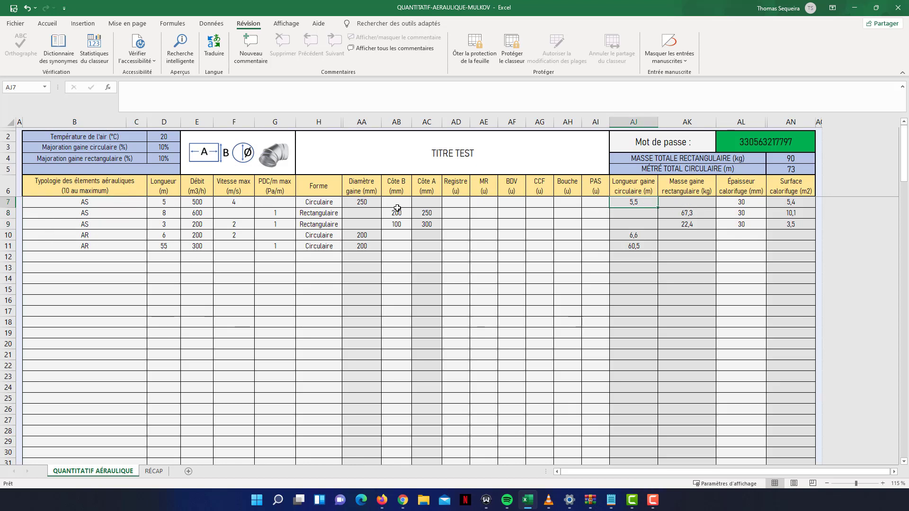
{"action": "left_click", "coordinate": [374, 206]}
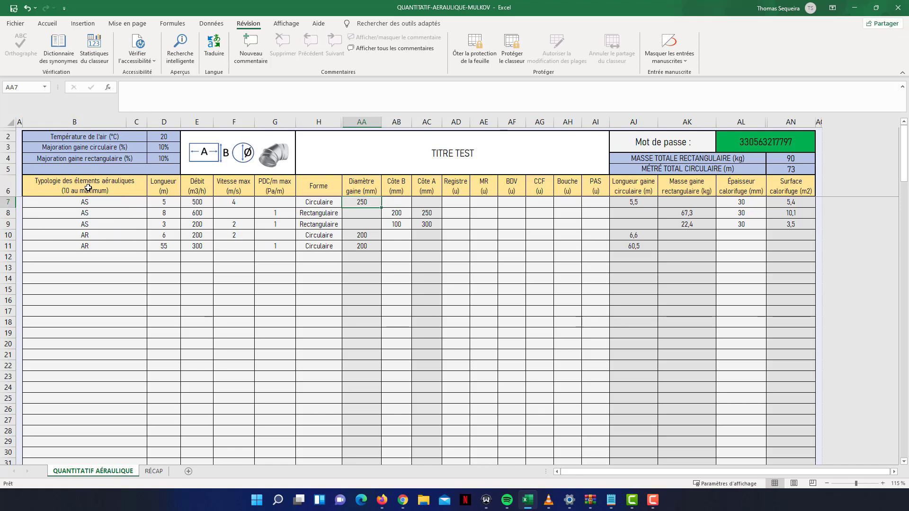
- Copy the first AS row's length, flow and sizing limit cells into row 13 and label that row AS
{"action": "left_click_drag", "start_coordinate": [166, 203], "coordinate": [265, 202]}
{"action": "key", "text": "ctrl+c"}
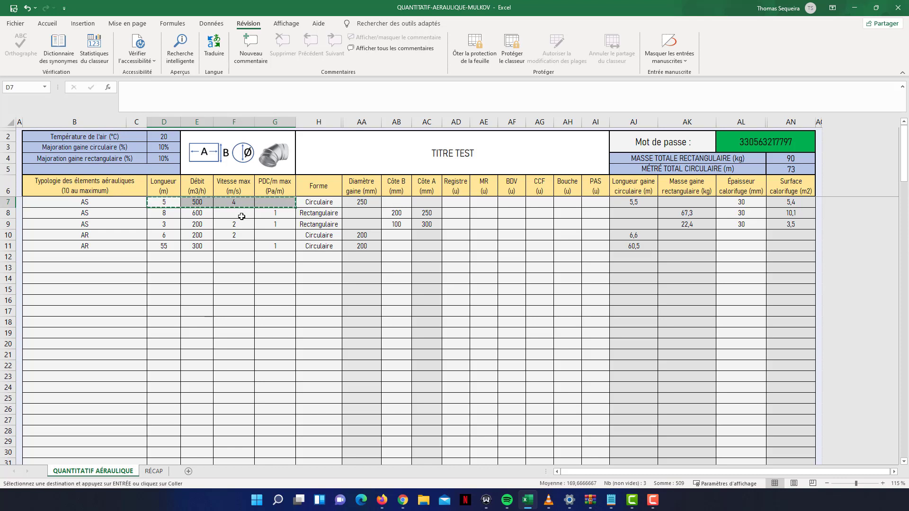
{"action": "left_click", "coordinate": [169, 268]}
{"action": "key", "text": "ctrl+v"}
{"action": "left_click", "coordinate": [108, 269]}
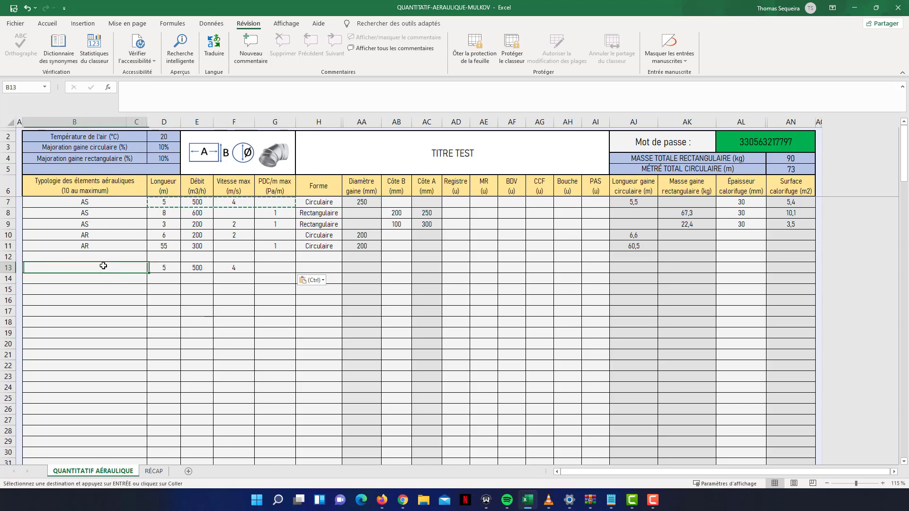
{"action": "type", "text": "AS"}
{"action": "left_click", "coordinate": [469, 404]}
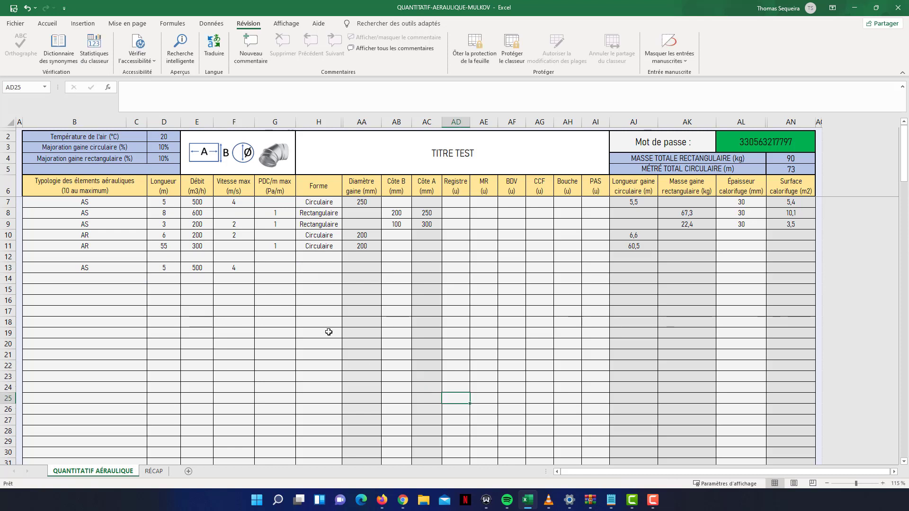
- Set the duct shape of the AS row in row 13 to Circulaire
{"action": "left_click", "coordinate": [281, 266]}
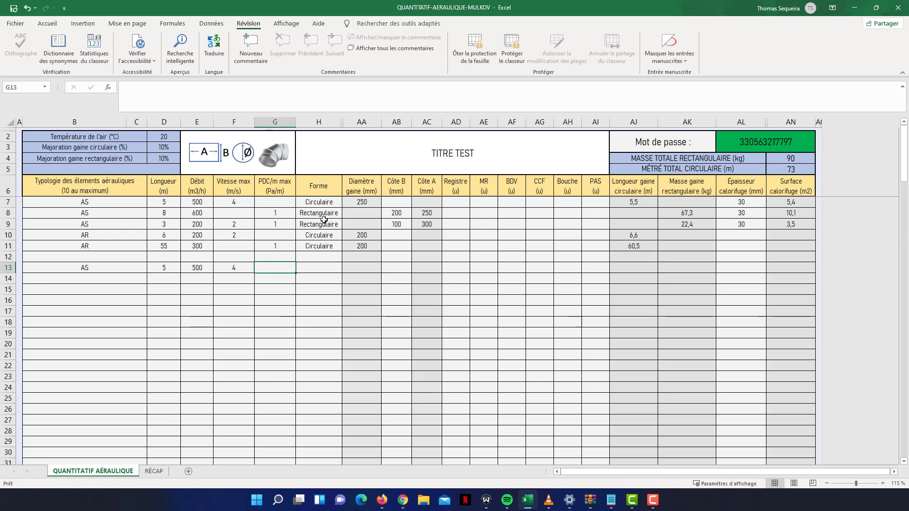
{"action": "left_click", "coordinate": [326, 267]}
{"action": "left_click", "coordinate": [347, 268]}
{"action": "left_click", "coordinate": [308, 284]}
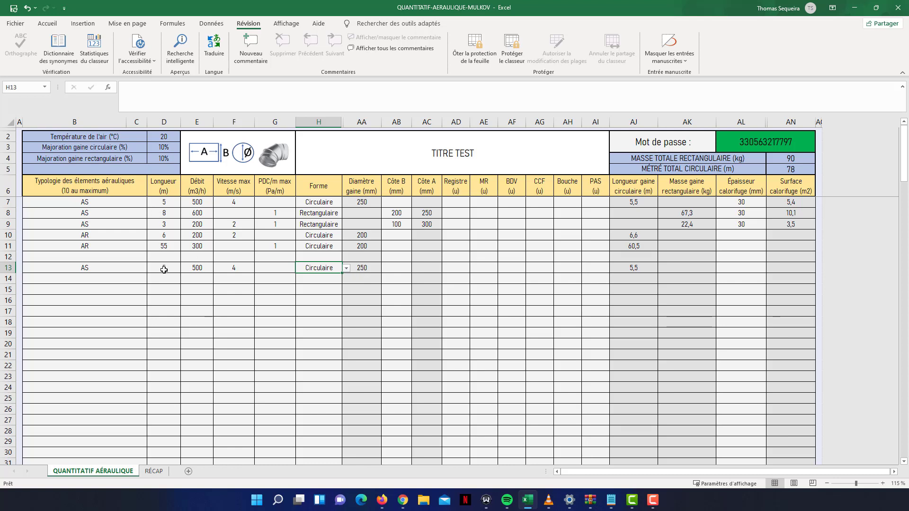
- Check the AS circular duct length and rectangular duct mass on the RÉCAP sheet against the quantity sheet
{"action": "left_click", "coordinate": [155, 471]}
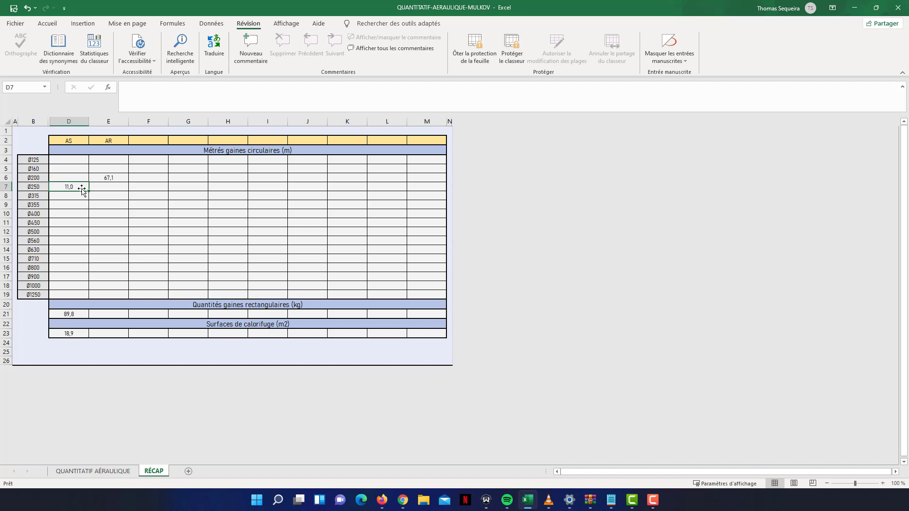
{"action": "left_click", "coordinate": [90, 472]}
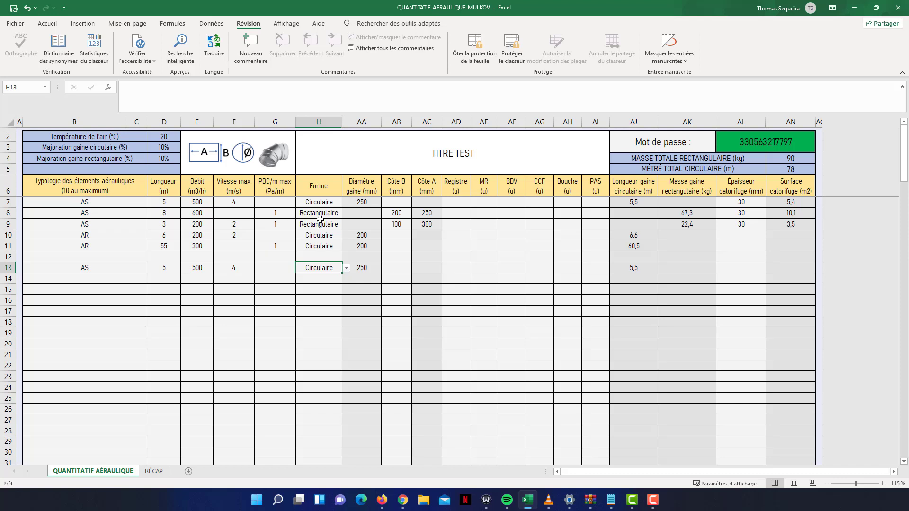
{"action": "left_click", "coordinate": [689, 210]}
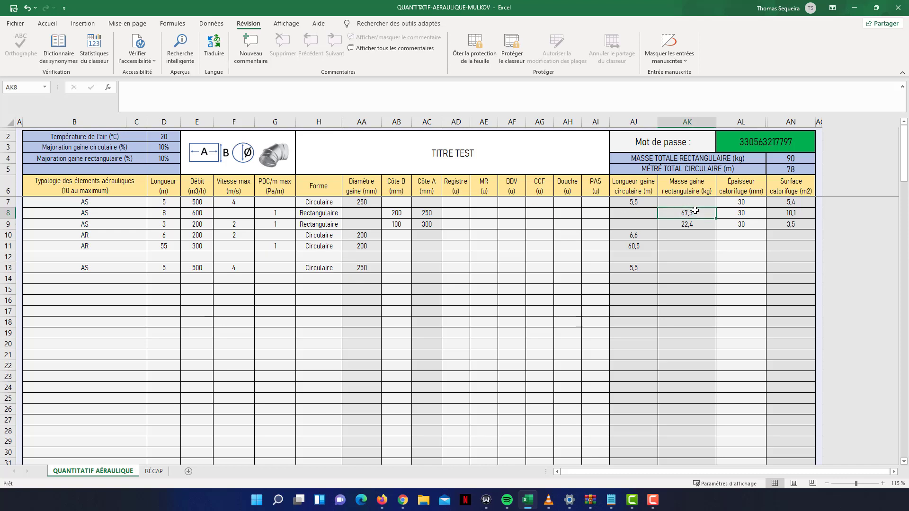
{"action": "left_click", "coordinate": [161, 471]}
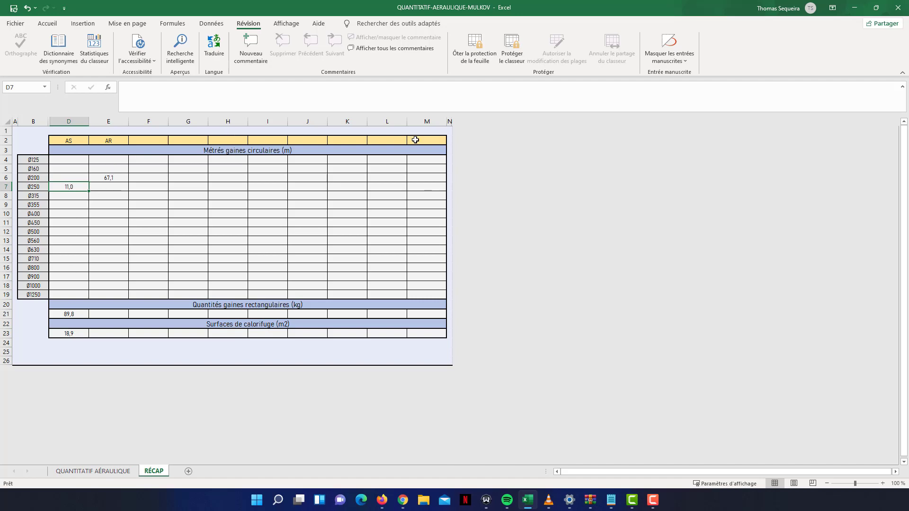
{"action": "left_click", "coordinate": [93, 471]}
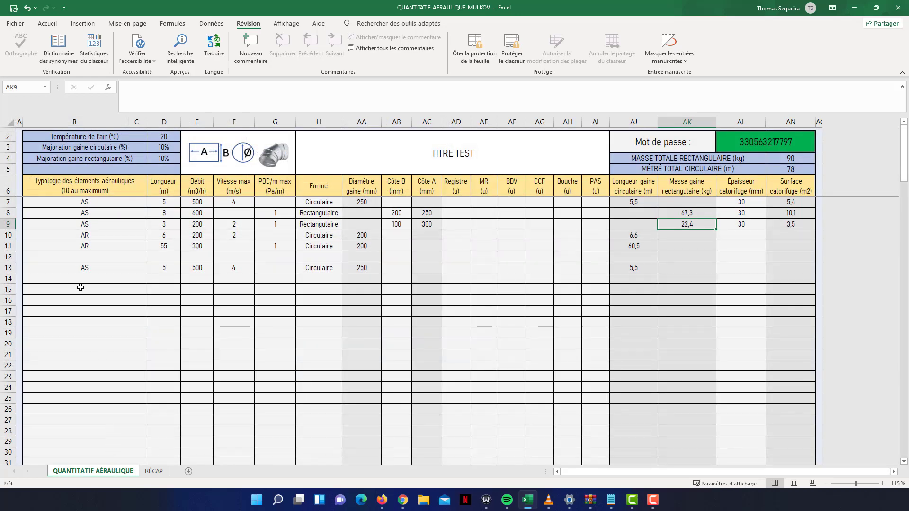
- Enter VMC as the ductwork type in row 14, below the last AS row
{"action": "left_click", "coordinate": [93, 280]}
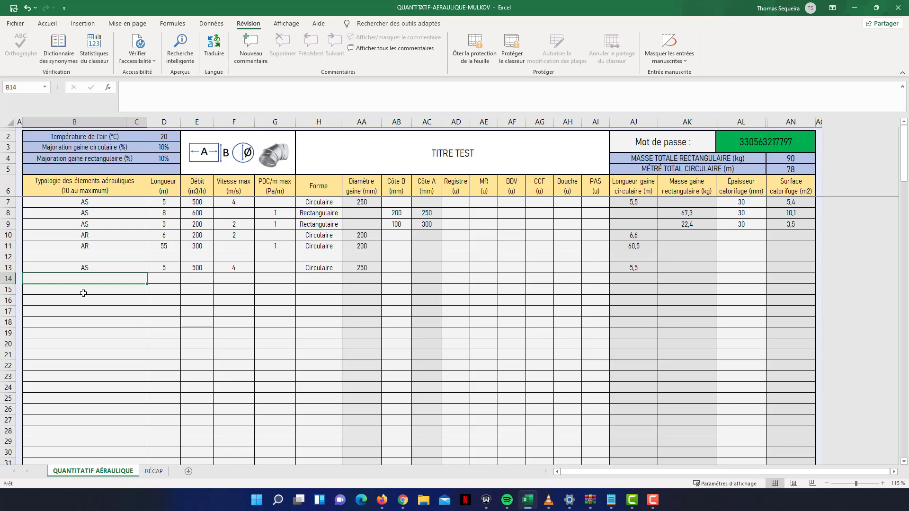
{"action": "type", "text": "V"}
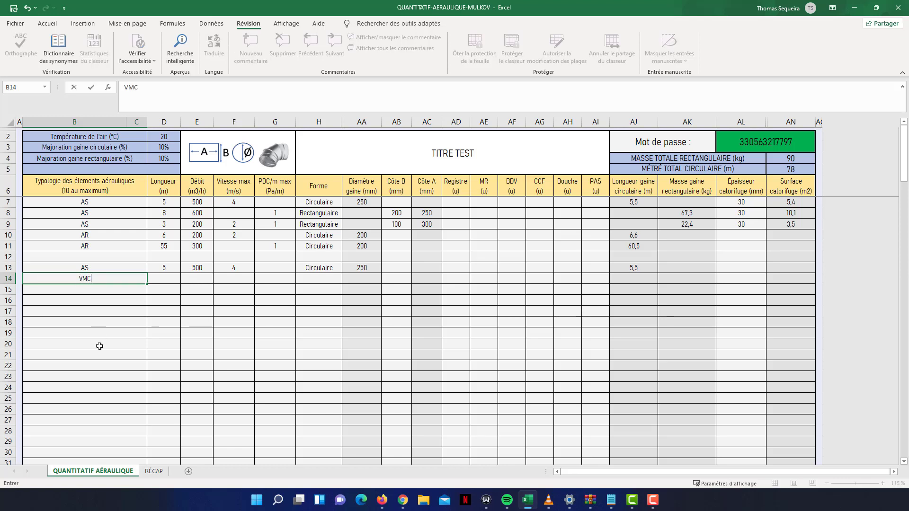
{"action": "type", "text": "MC"}
{"action": "key", "text": "Return"}
- Examine how the blank row 12 and the VMC type carry over to the RÉCAP sheet's column headings
{"action": "left_click", "coordinate": [153, 471]}
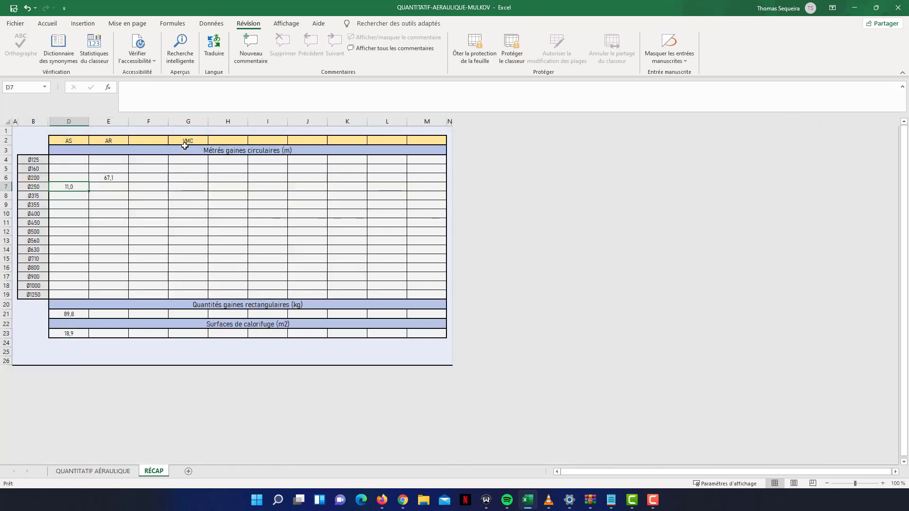
{"action": "left_click", "coordinate": [153, 139]}
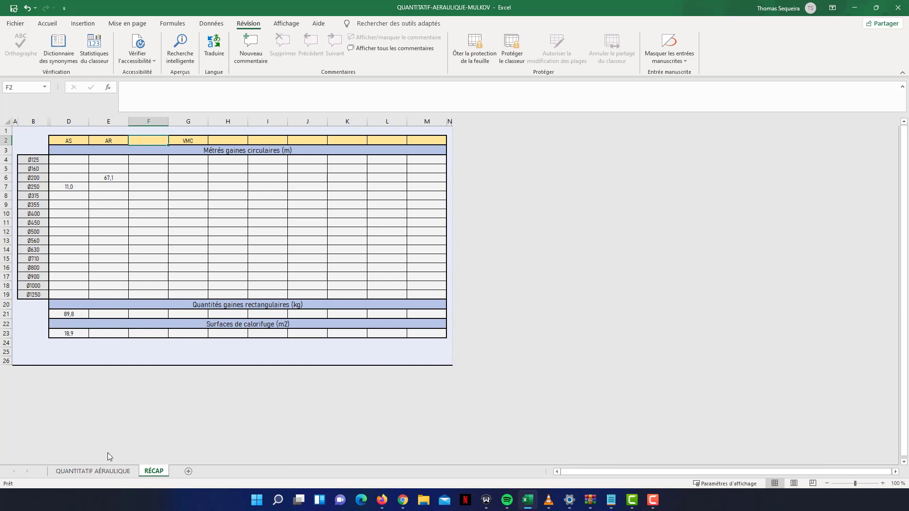
{"action": "left_click", "coordinate": [106, 471]}
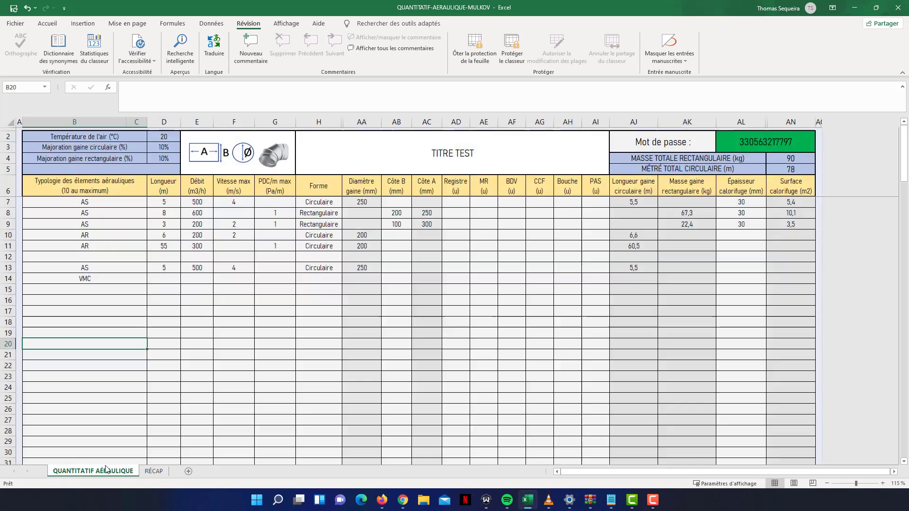
{"action": "left_click", "coordinate": [81, 258]}
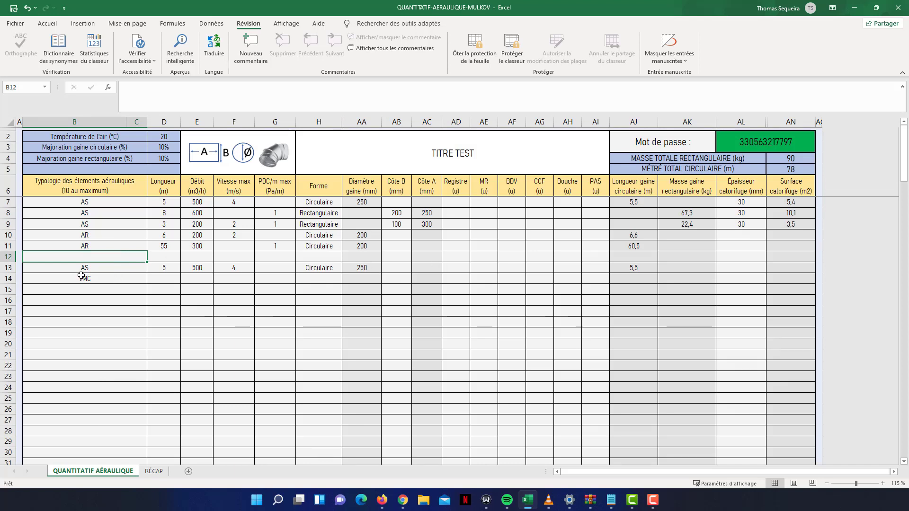
{"action": "left_click", "coordinate": [158, 471]}
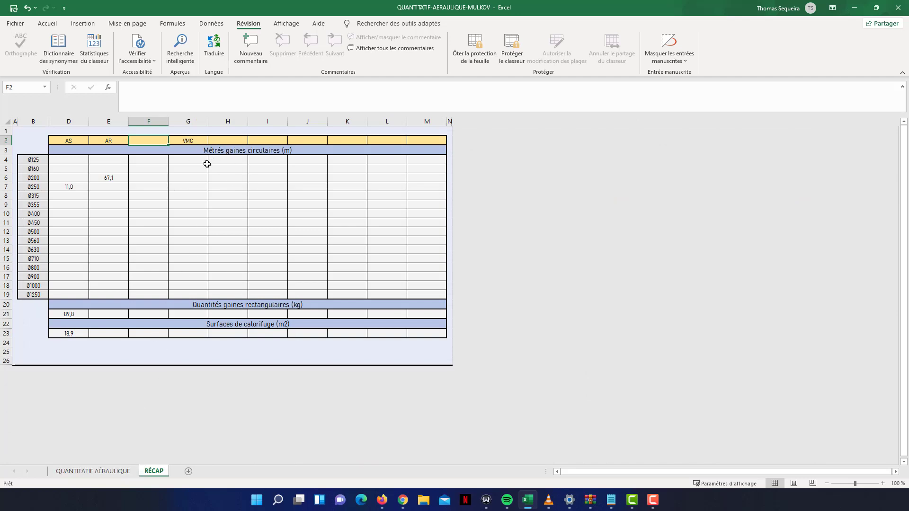
{"action": "left_click", "coordinate": [76, 471]}
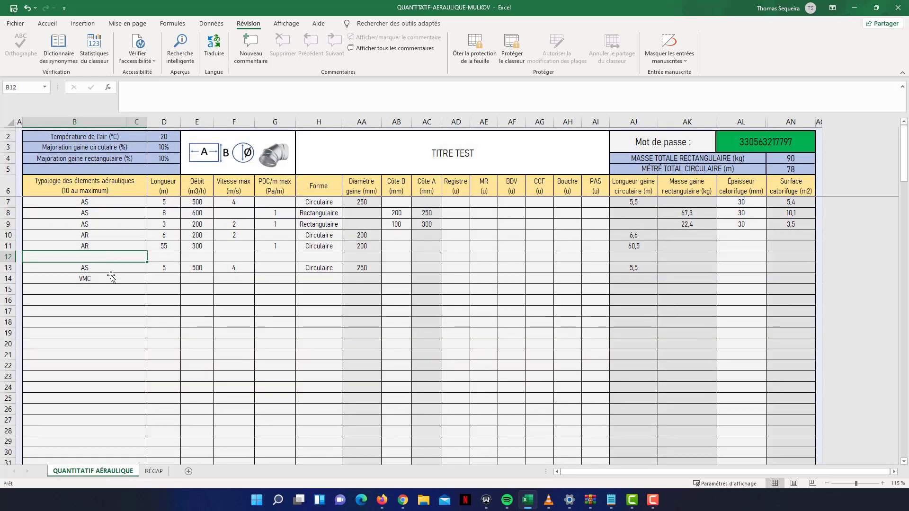
{"action": "left_click", "coordinate": [145, 473]}
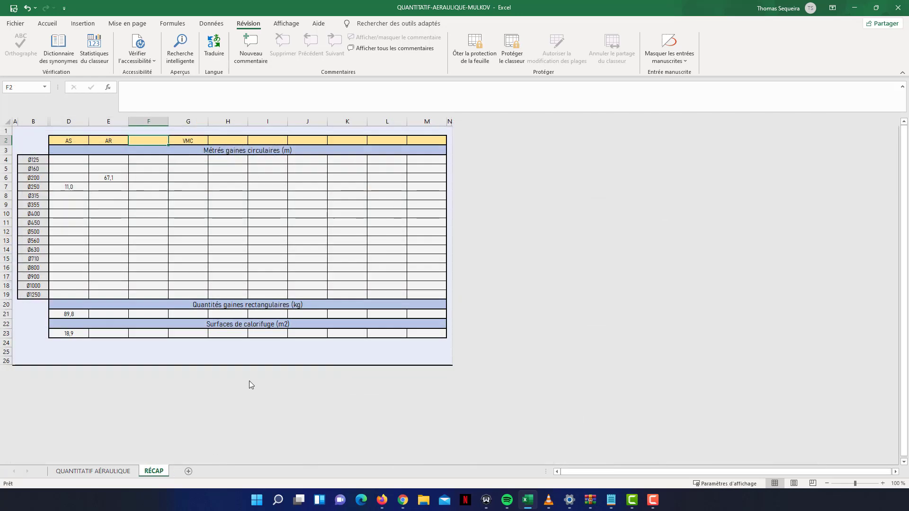
{"action": "left_click", "coordinate": [105, 472]}
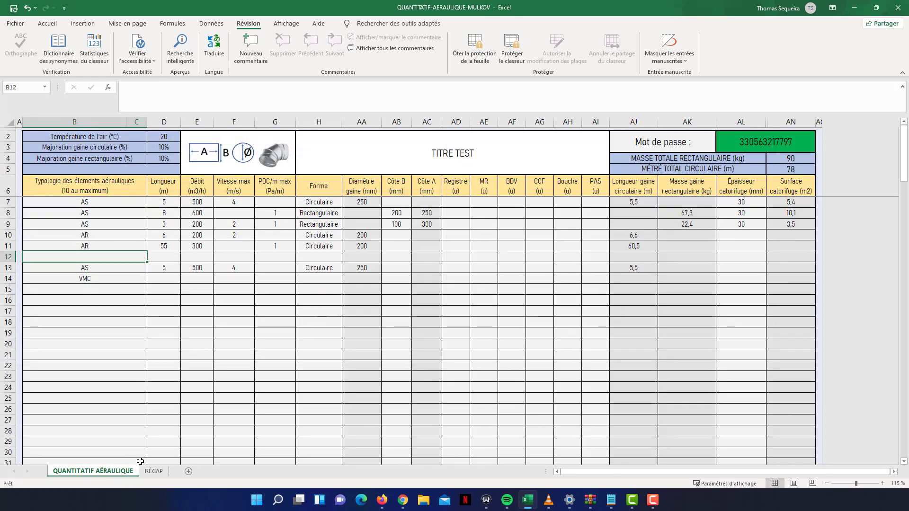